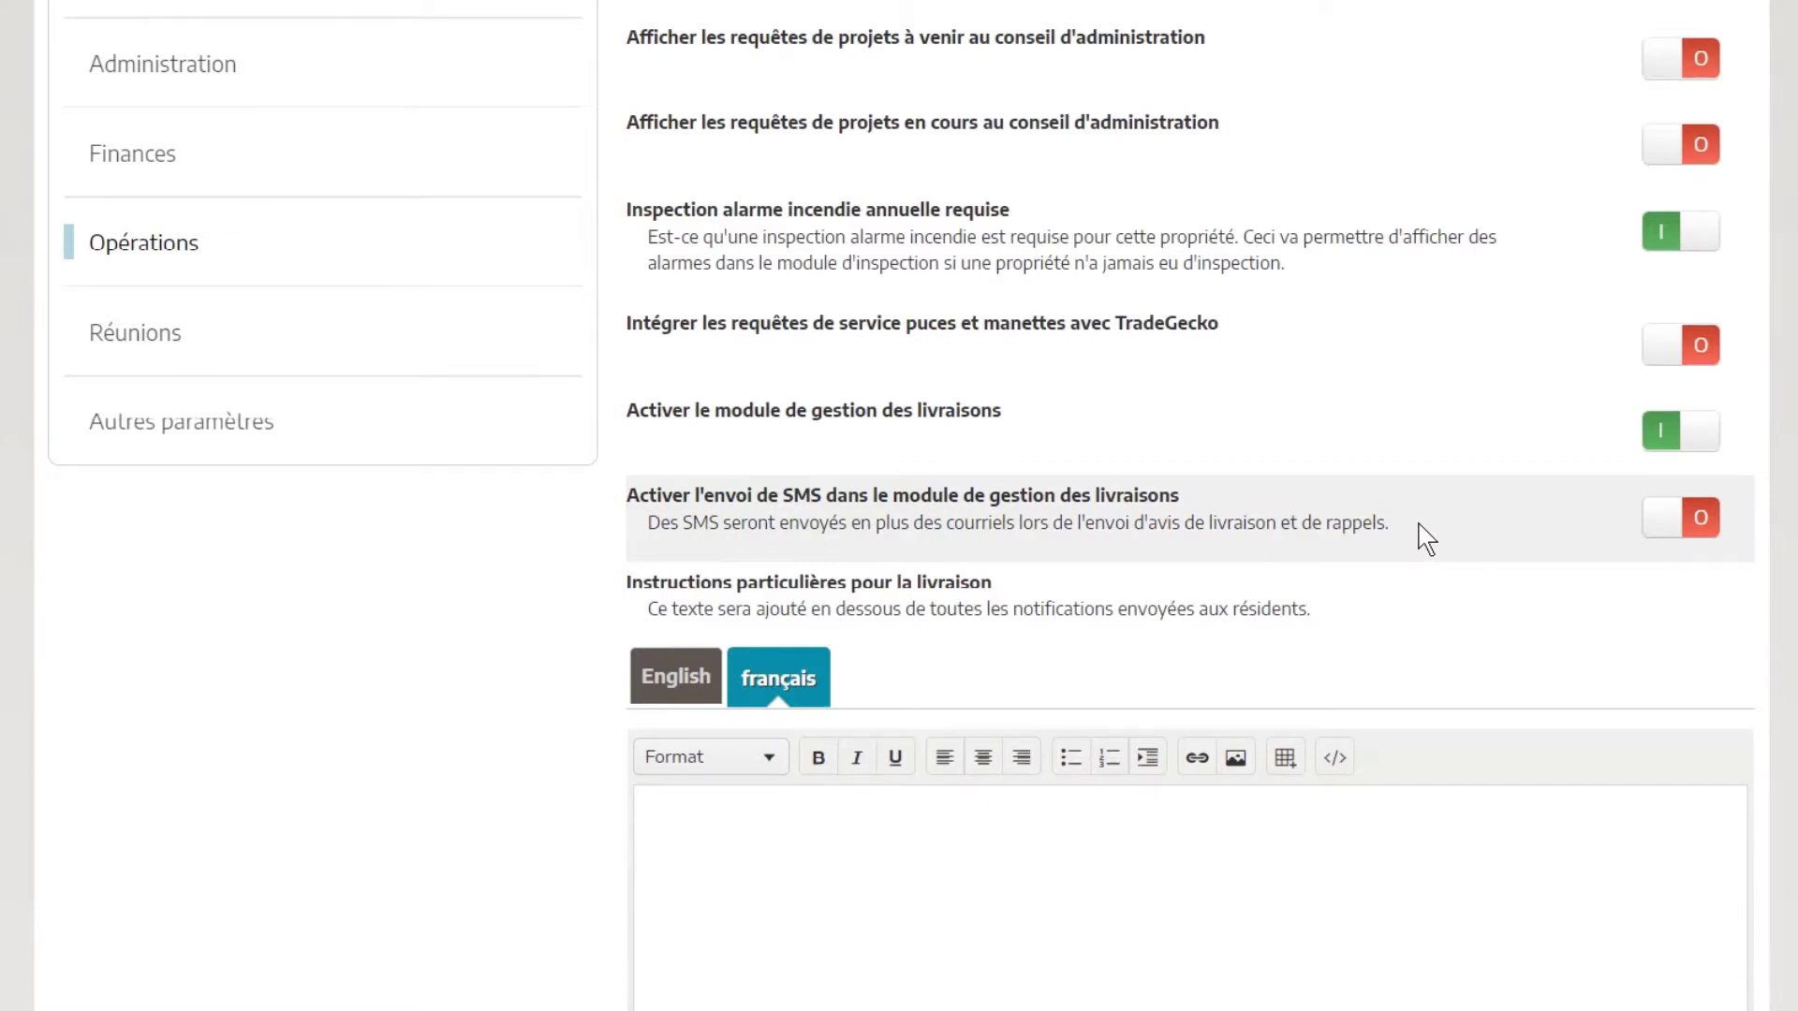
# - Review the special delivery instructions field in the Opérations portal settings, and save the configuration
pyautogui.scroll(-5, 1248, 654)
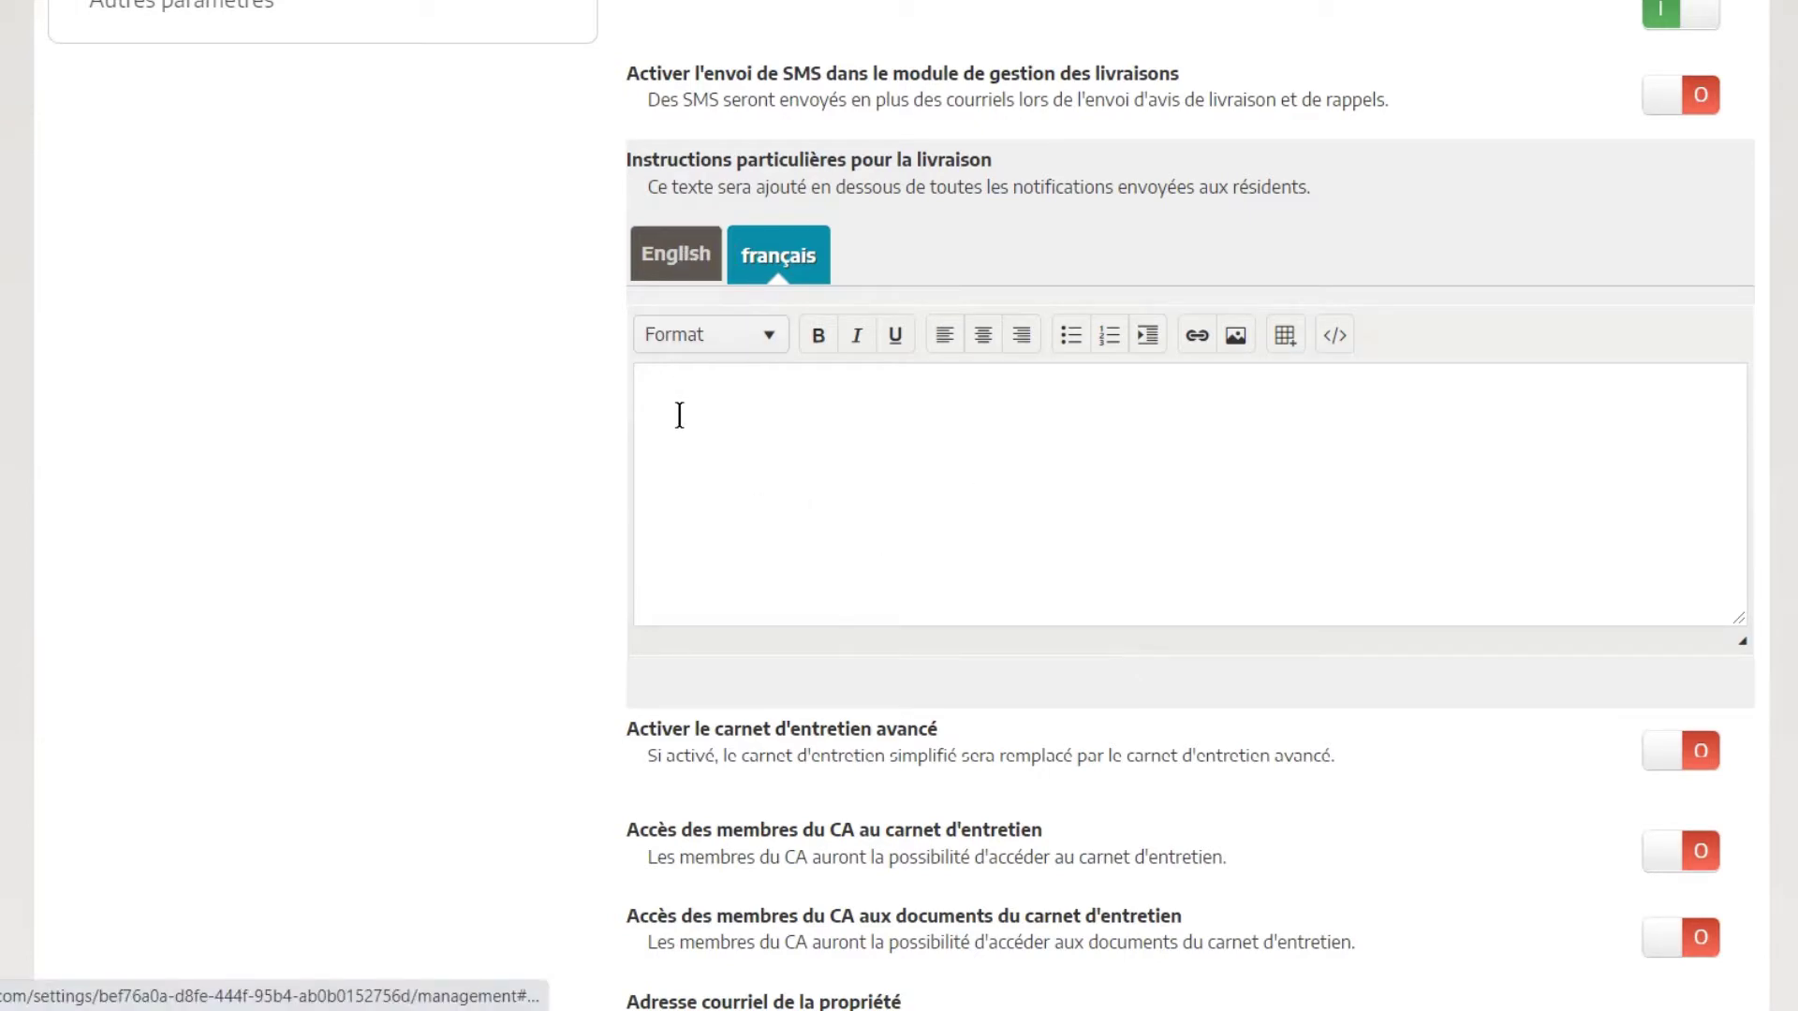
pyautogui.click(673, 461)
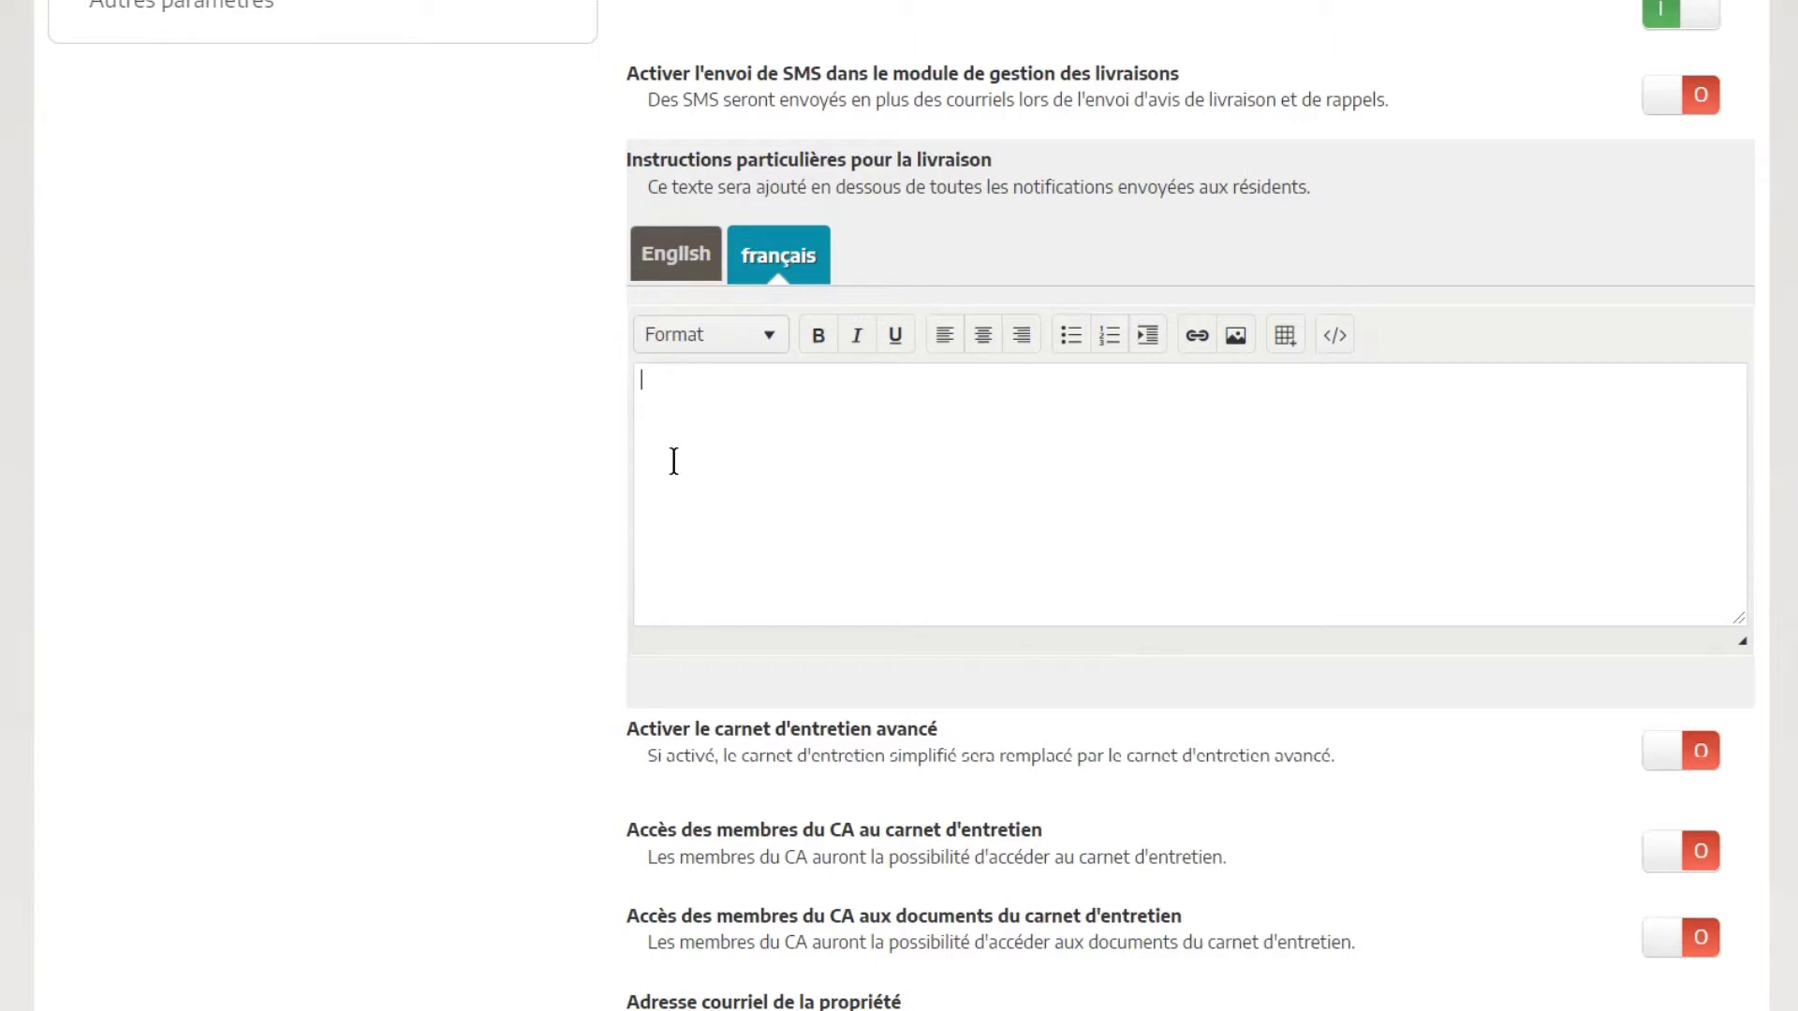
pyautogui.scroll(-15, 542, 562)
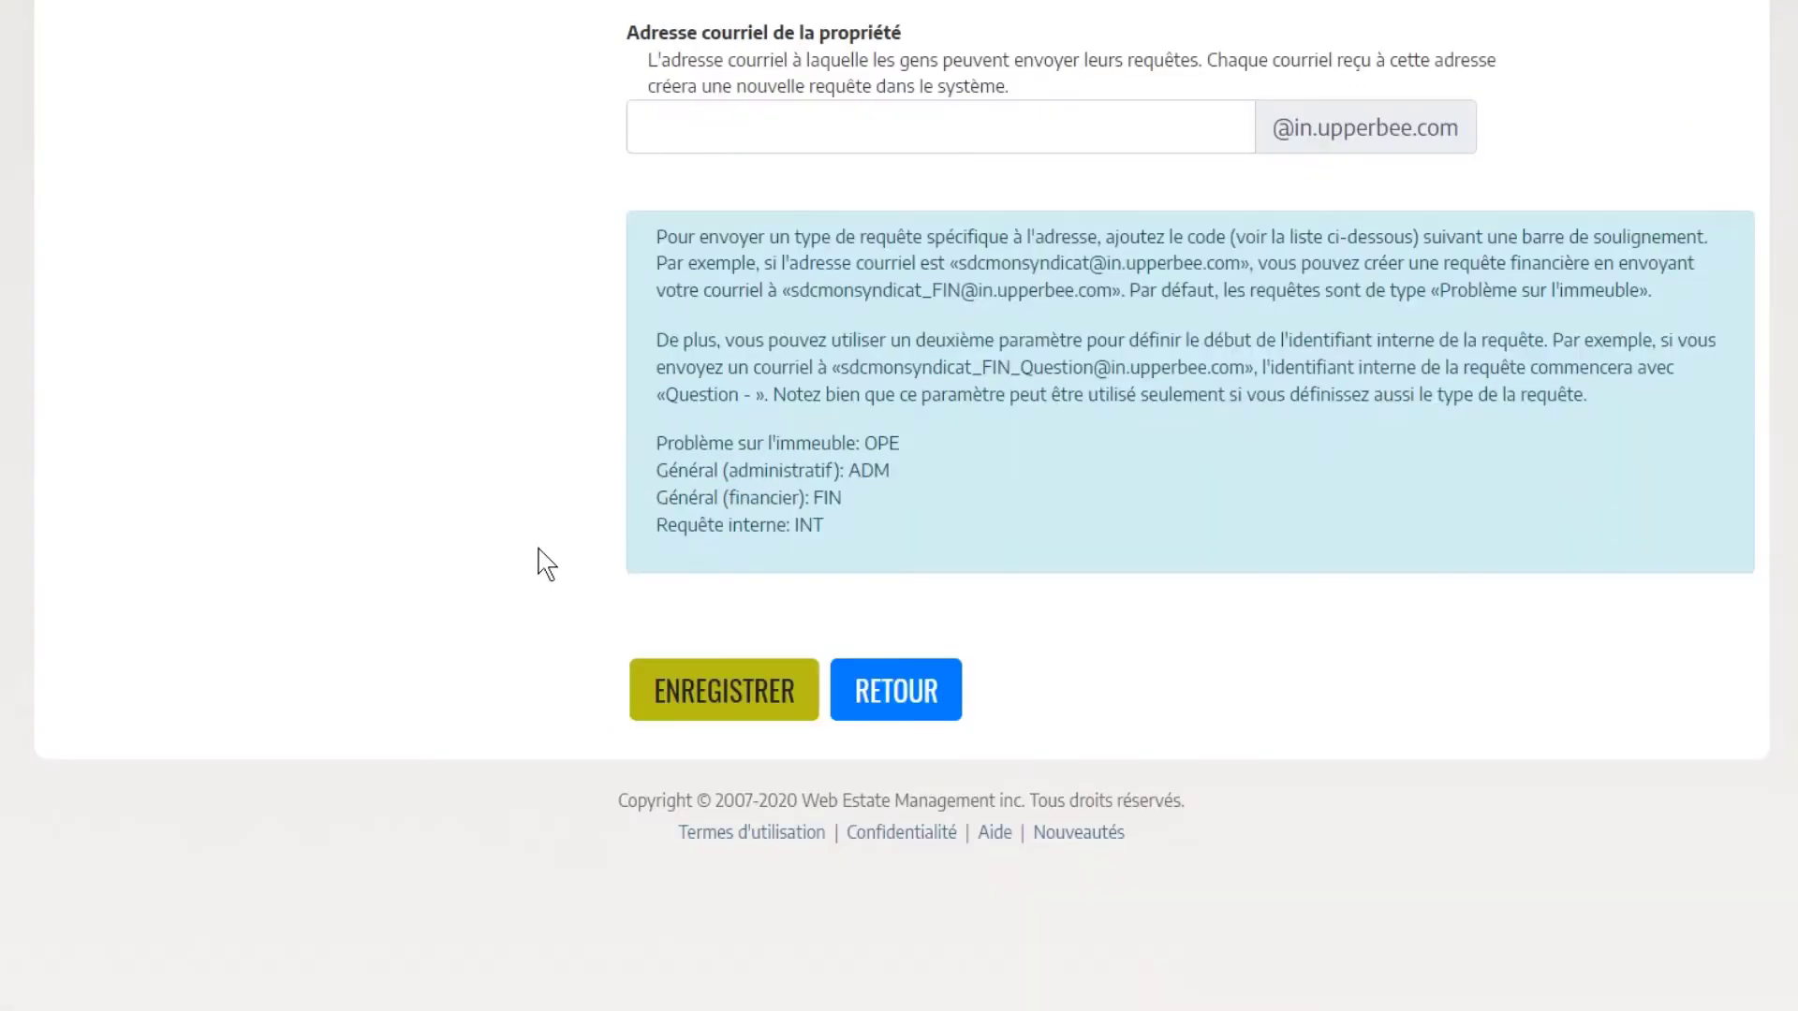
pyautogui.click(754, 691)
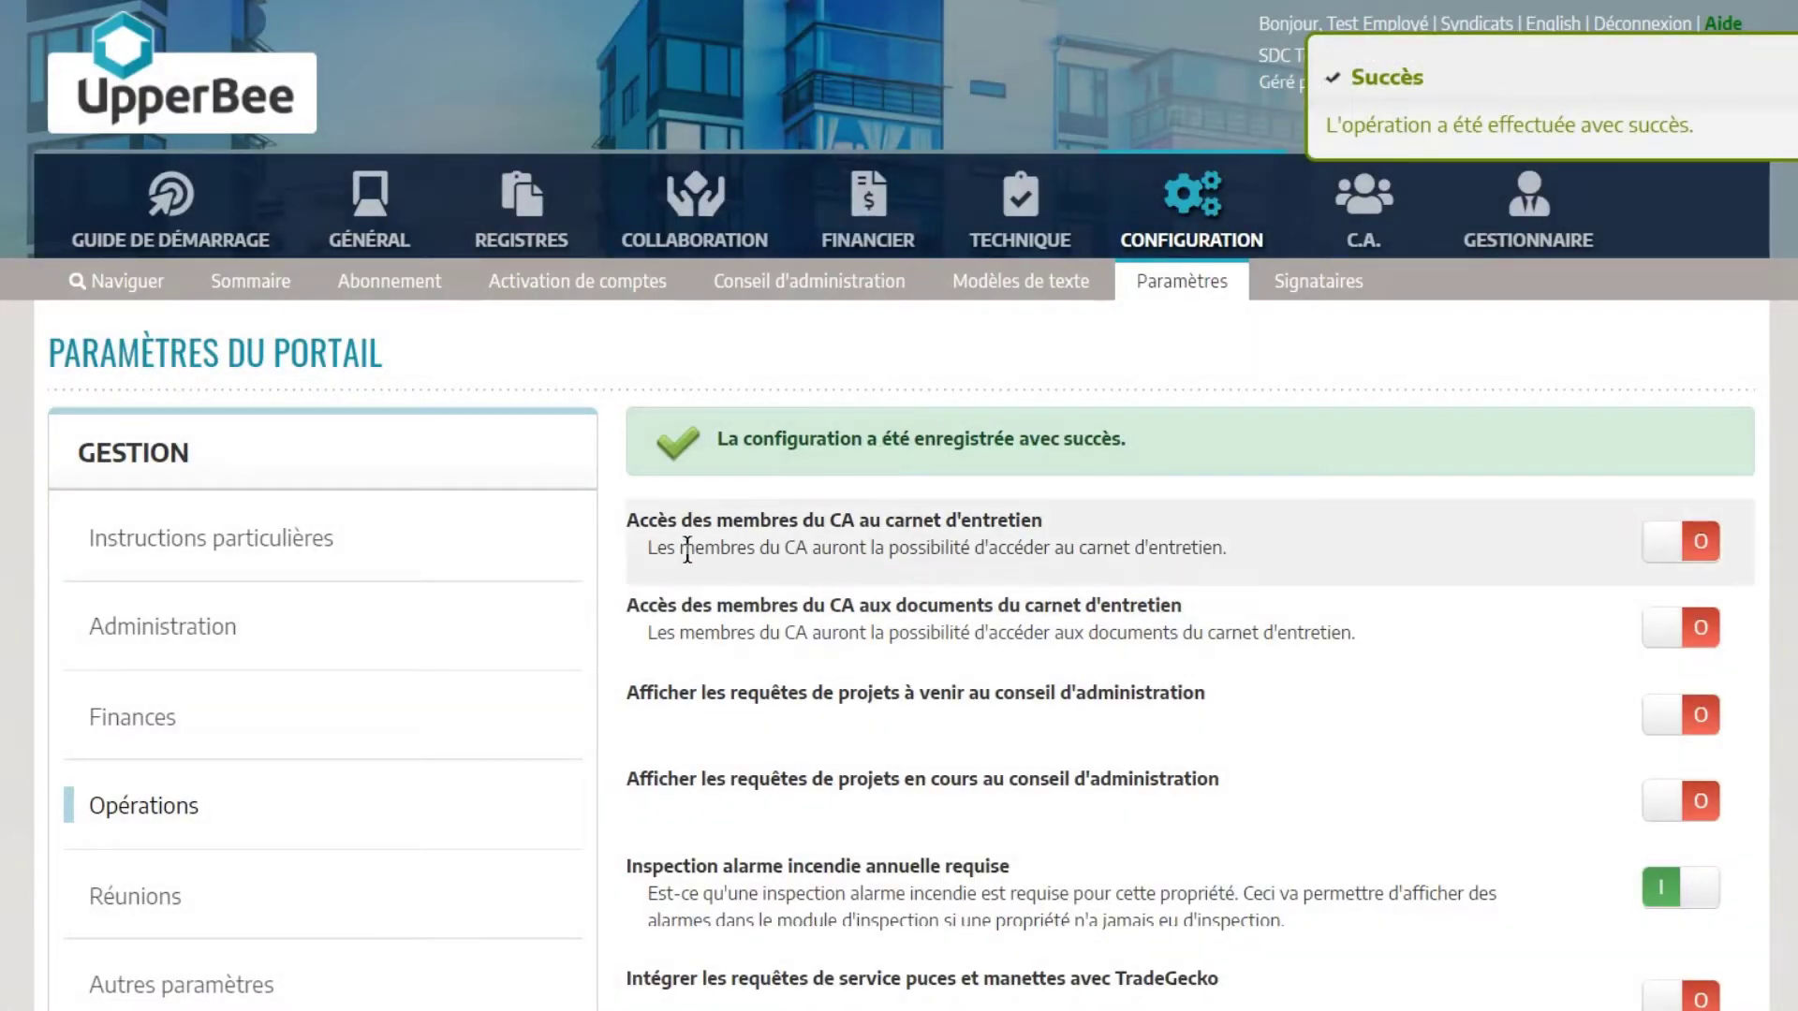
# - Open the Livraisons page of the Registres section
pyautogui.click(529, 220)
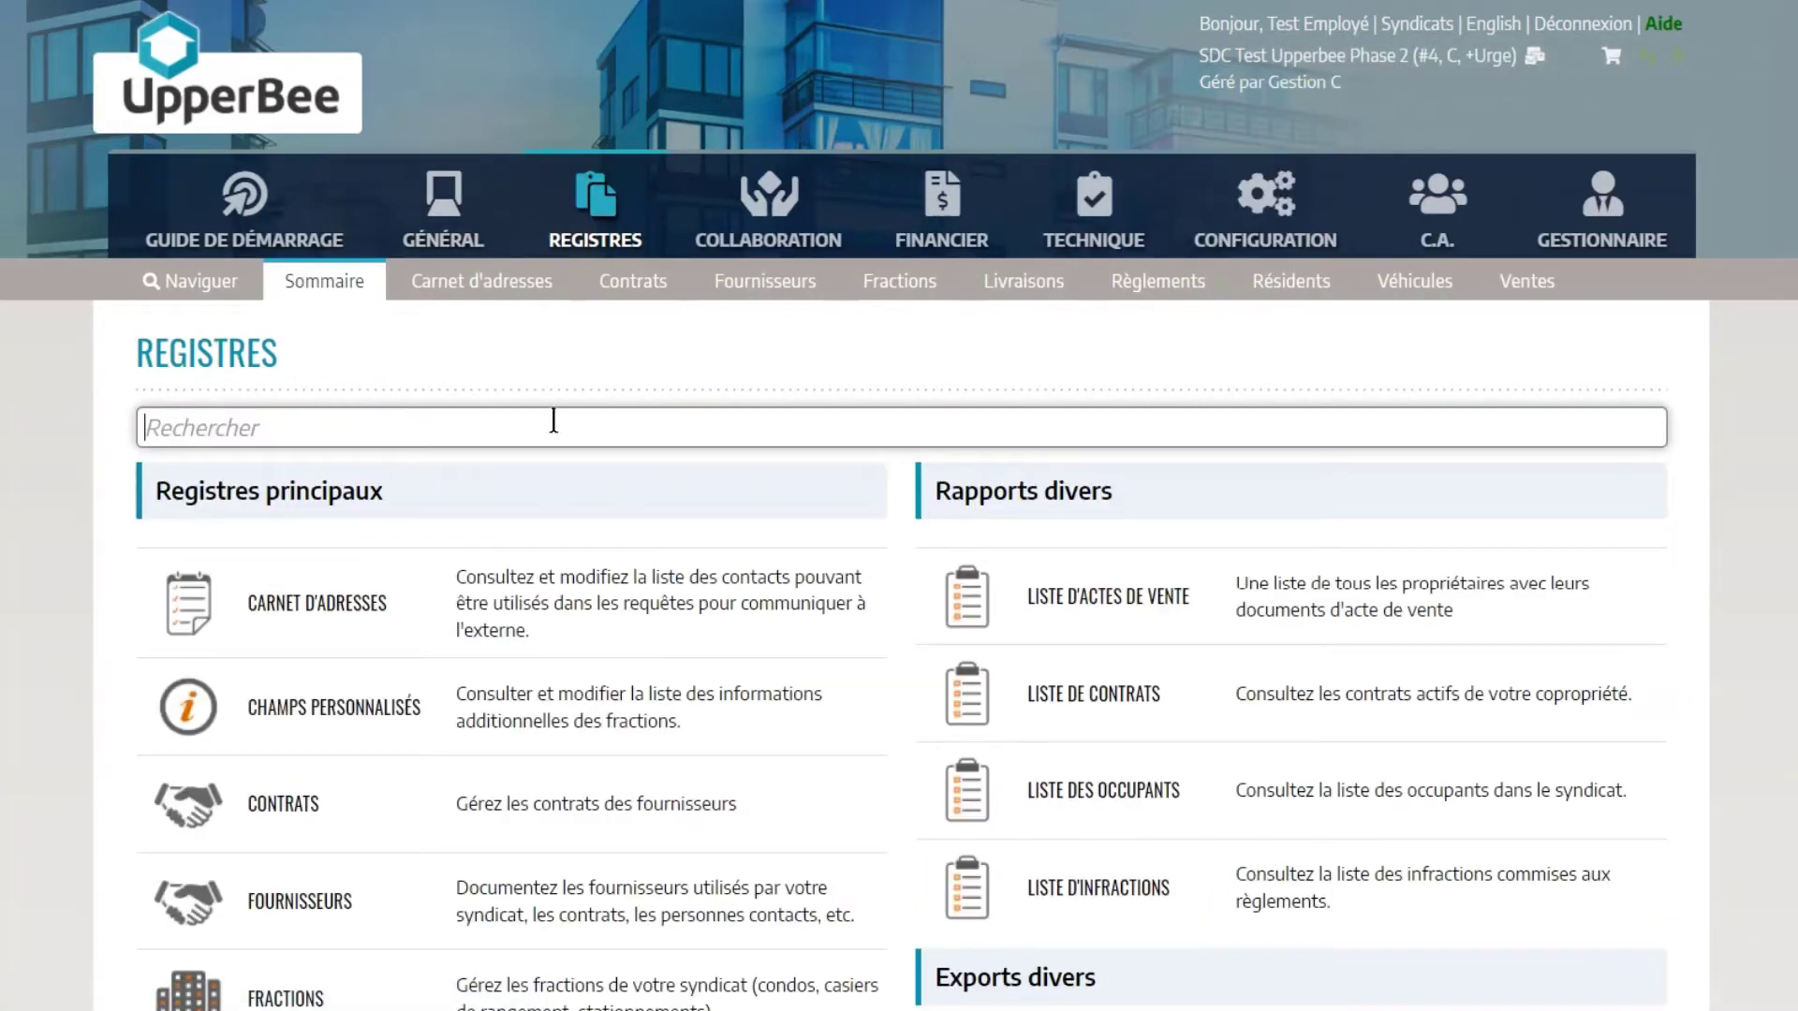
pyautogui.click(1043, 290)
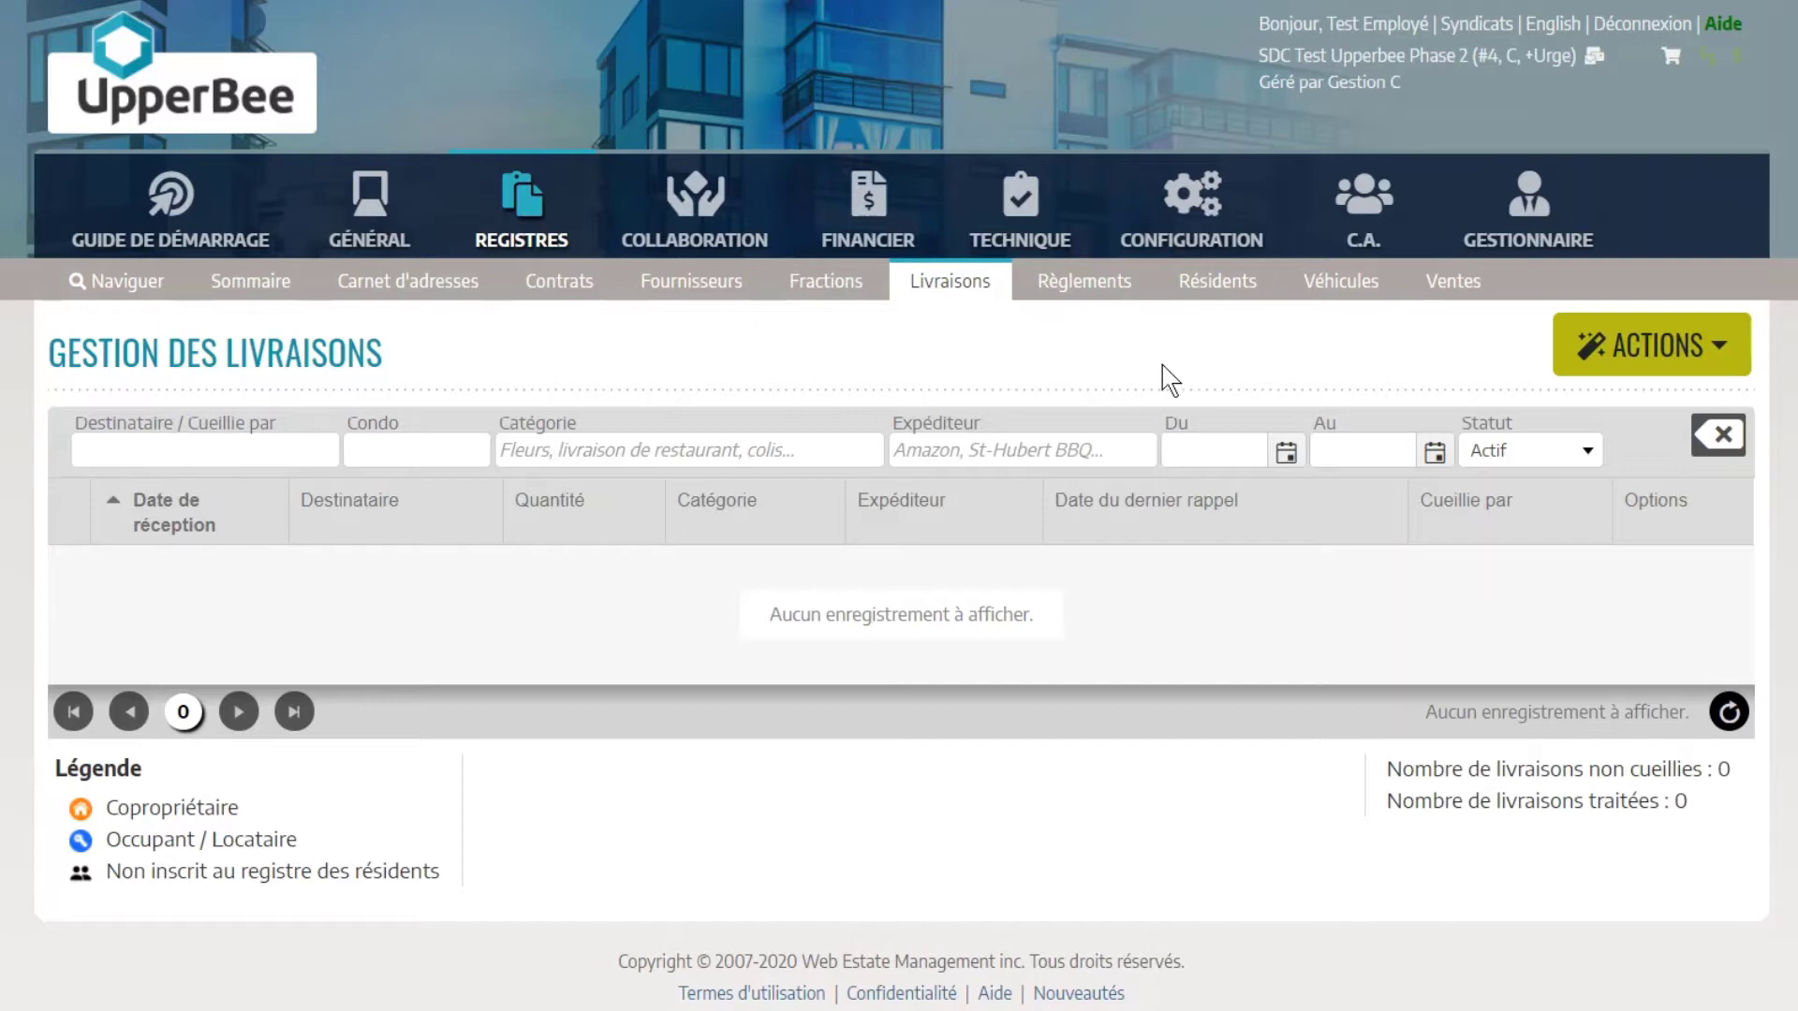
pyautogui.click(1631, 345)
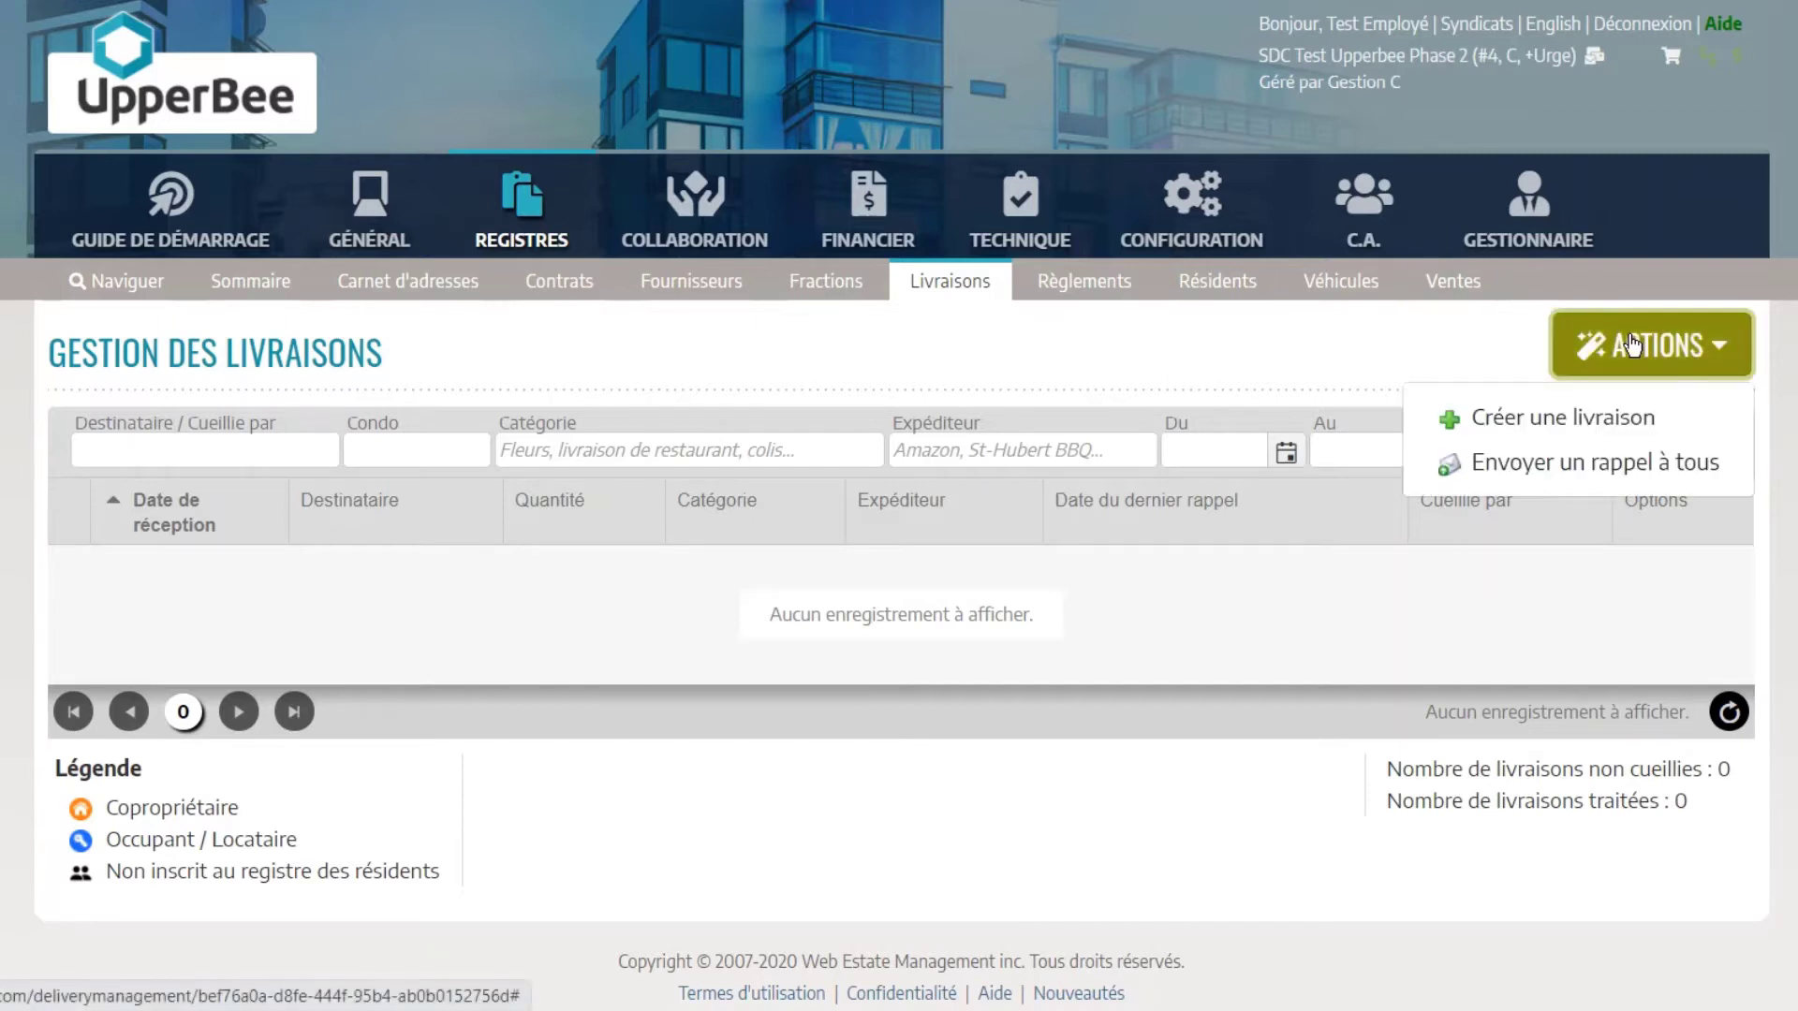
pyautogui.click(1645, 423)
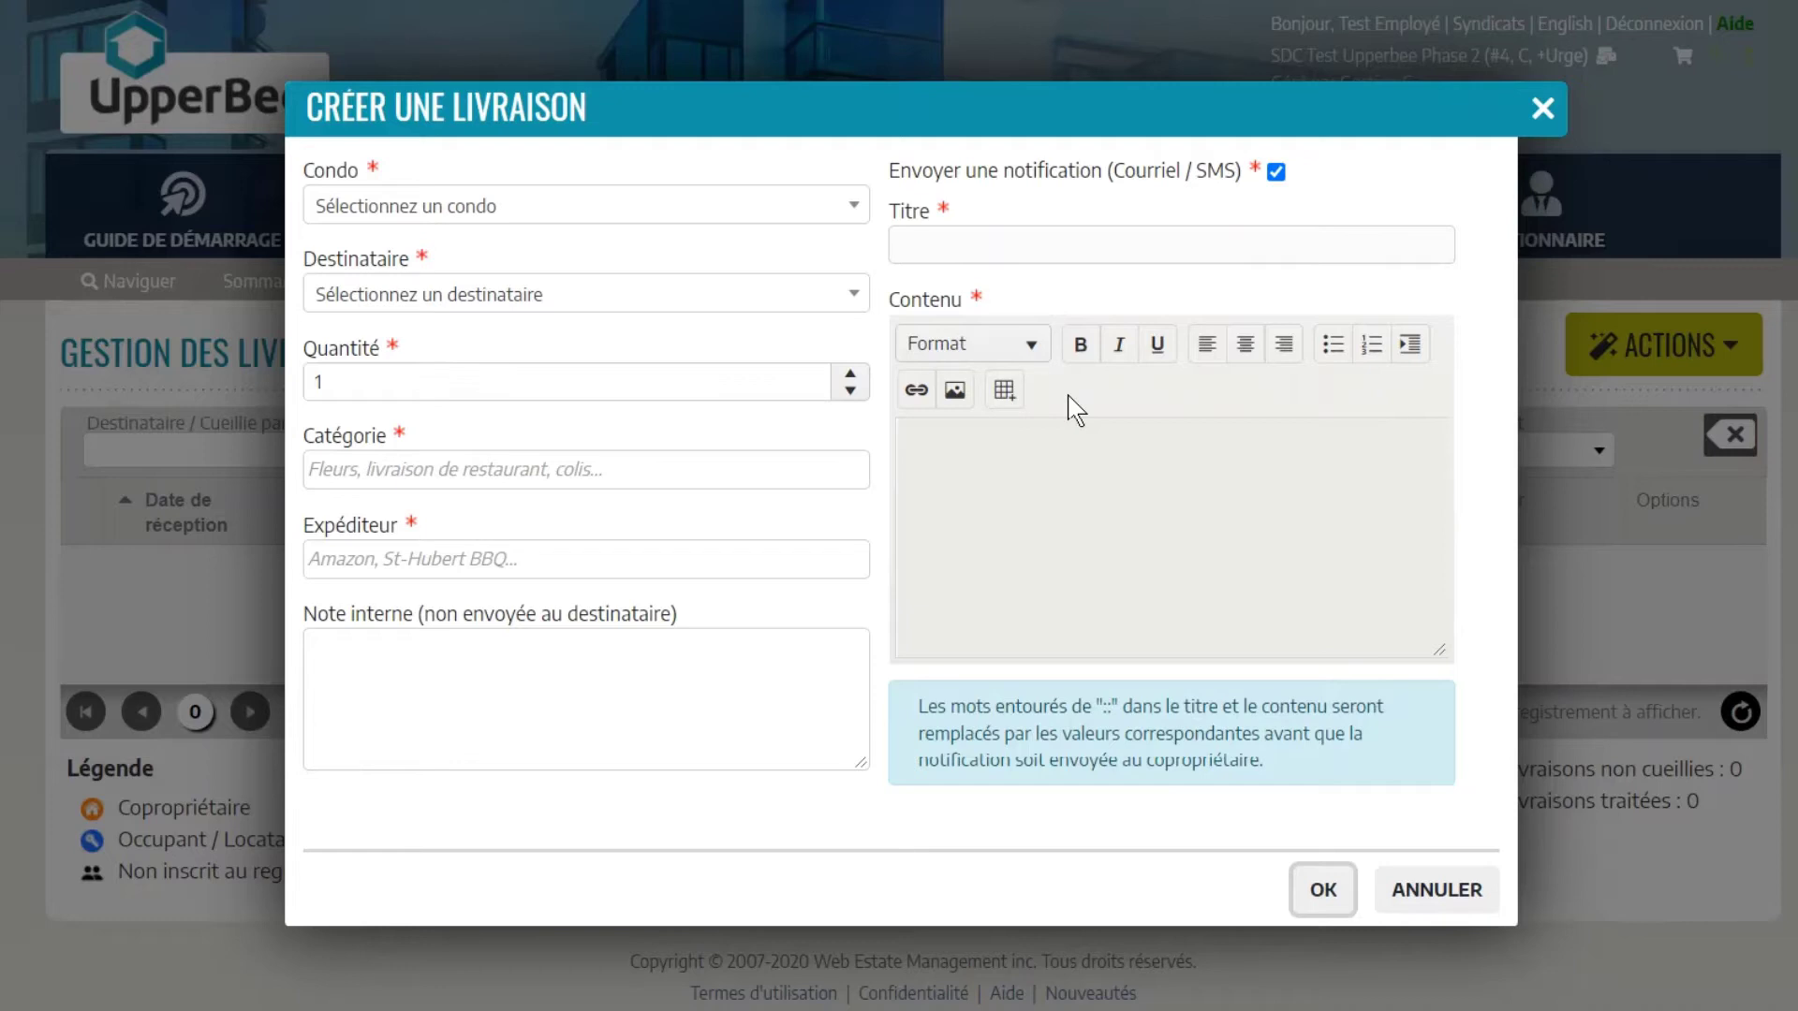
pyautogui.click(779, 211)
pyautogui.click(782, 215)
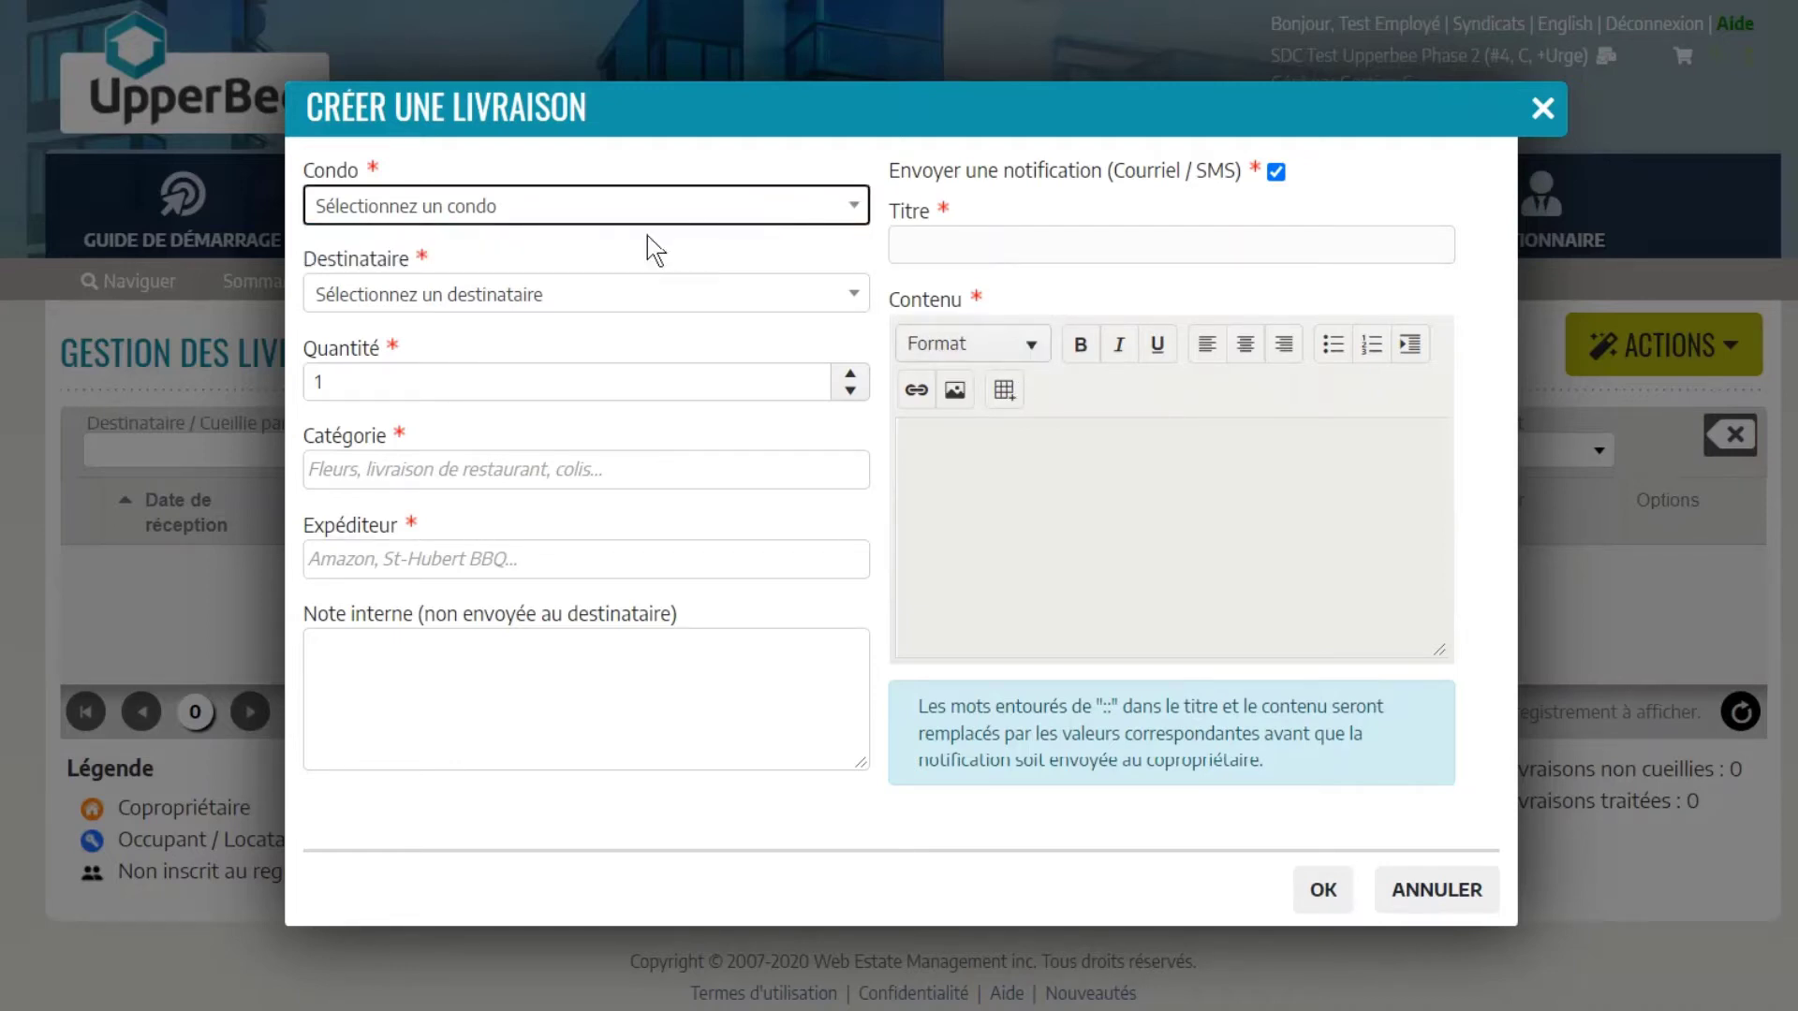
pyautogui.click(1541, 108)
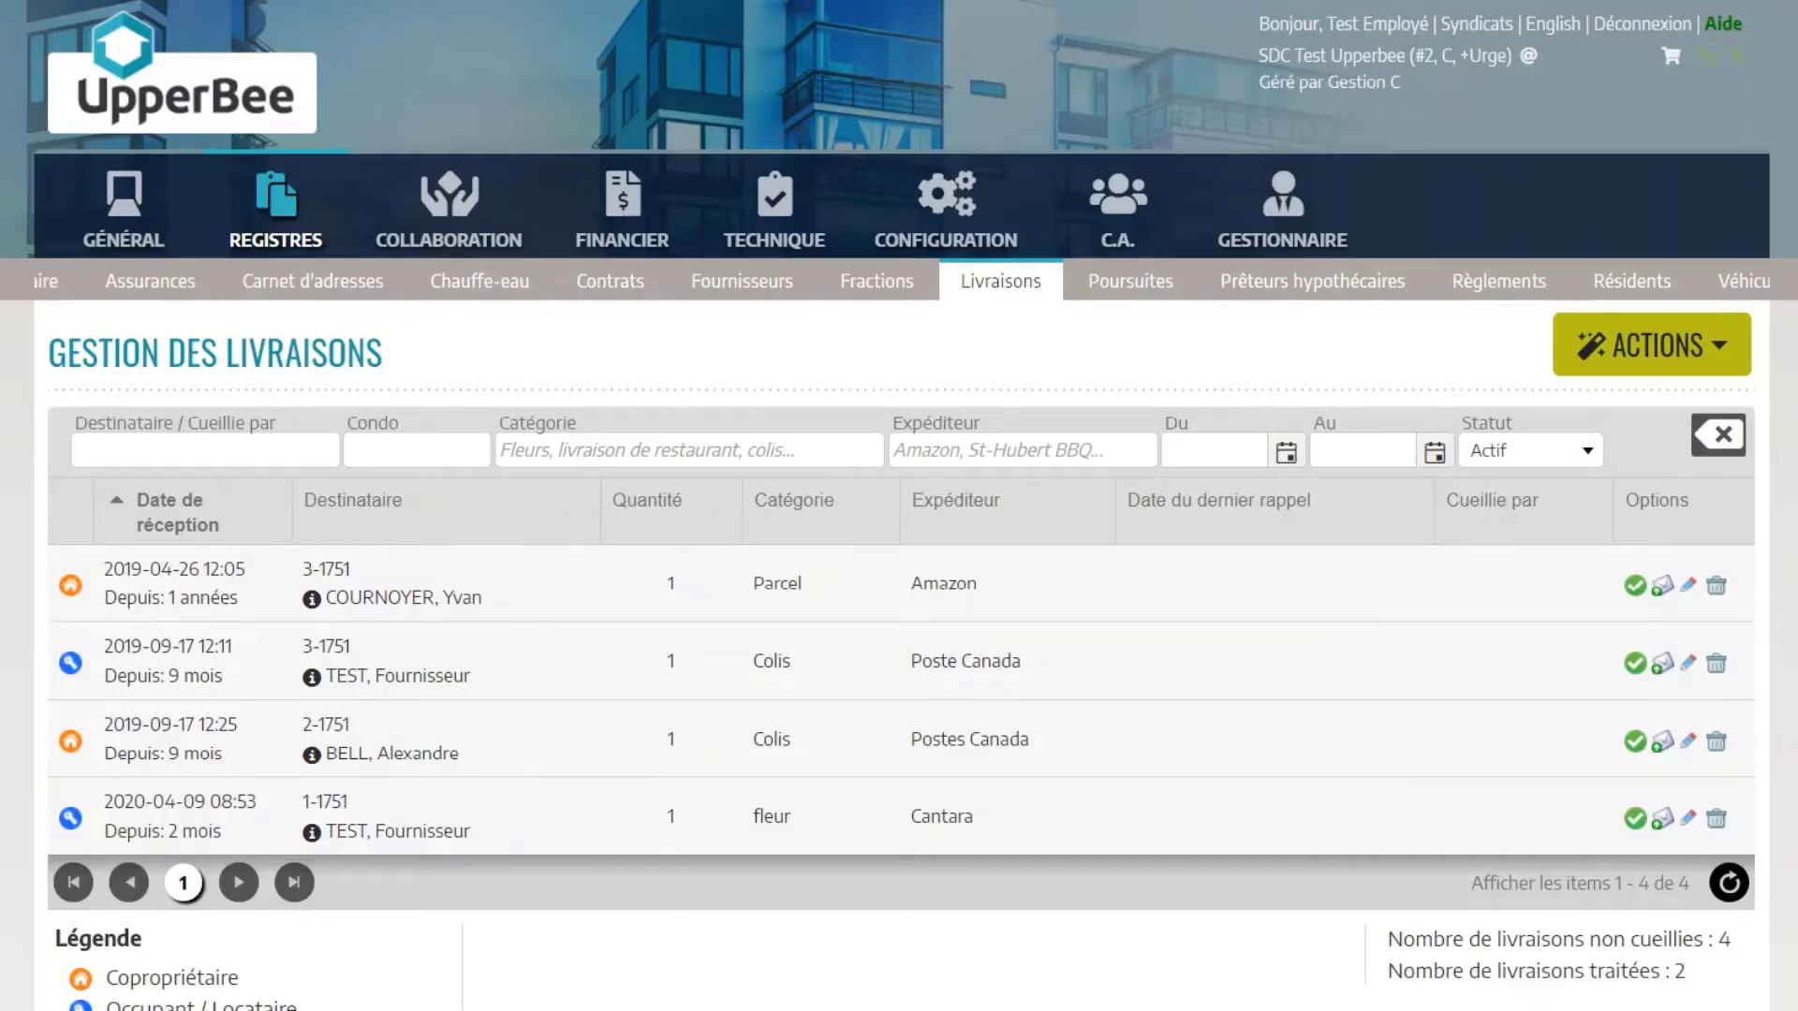
# - Start a new delivery for condo 5-1751 and choose the second listed resident as its recipient
pyautogui.click(1690, 345)
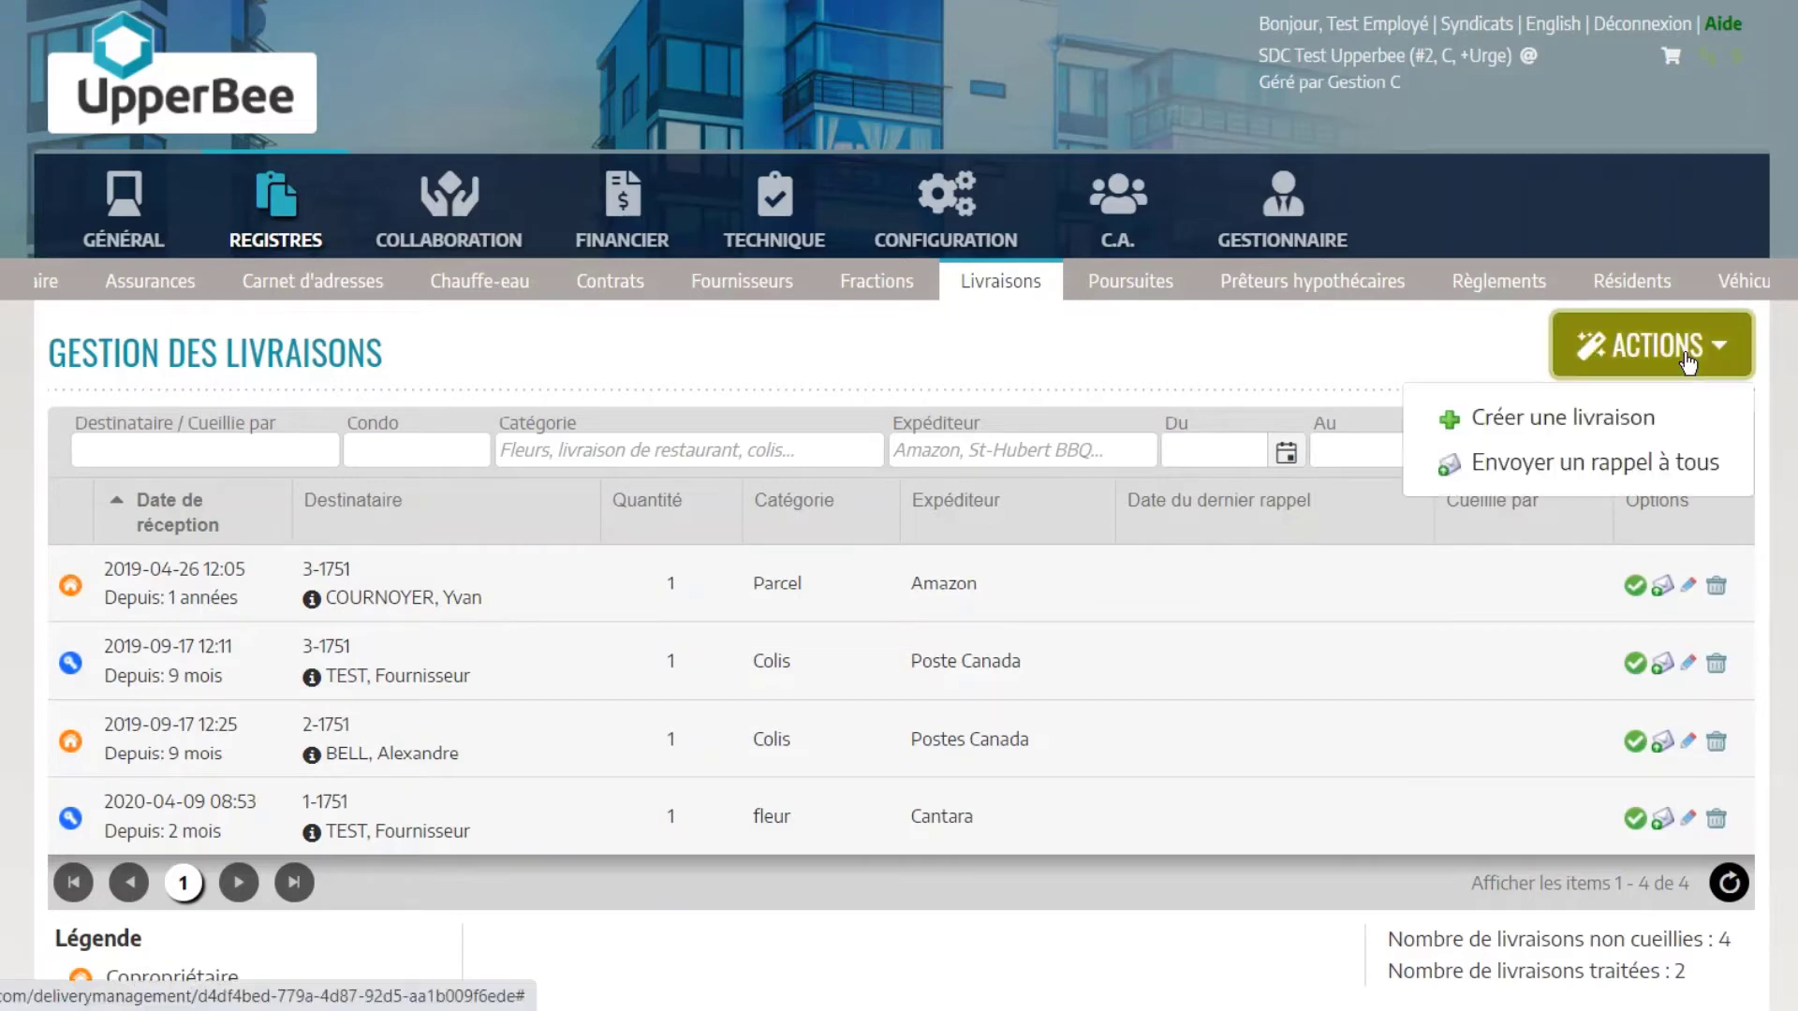
pyautogui.click(1683, 419)
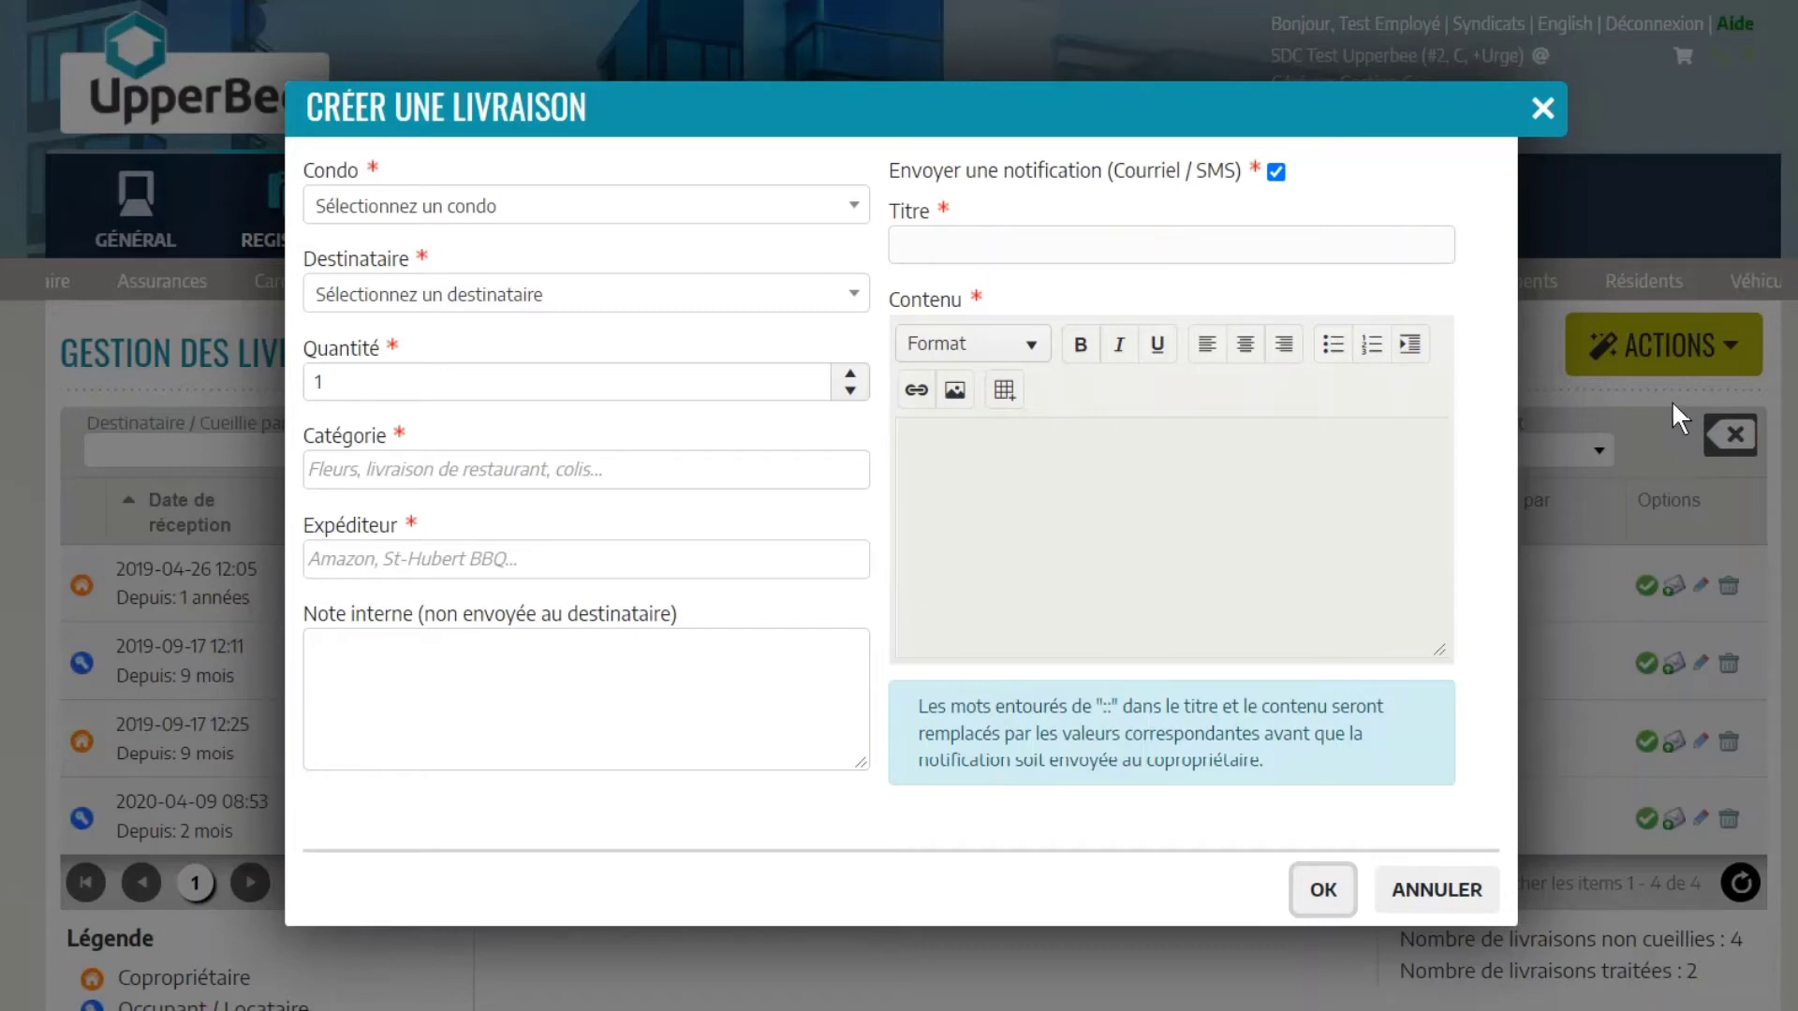
pyautogui.click(806, 227)
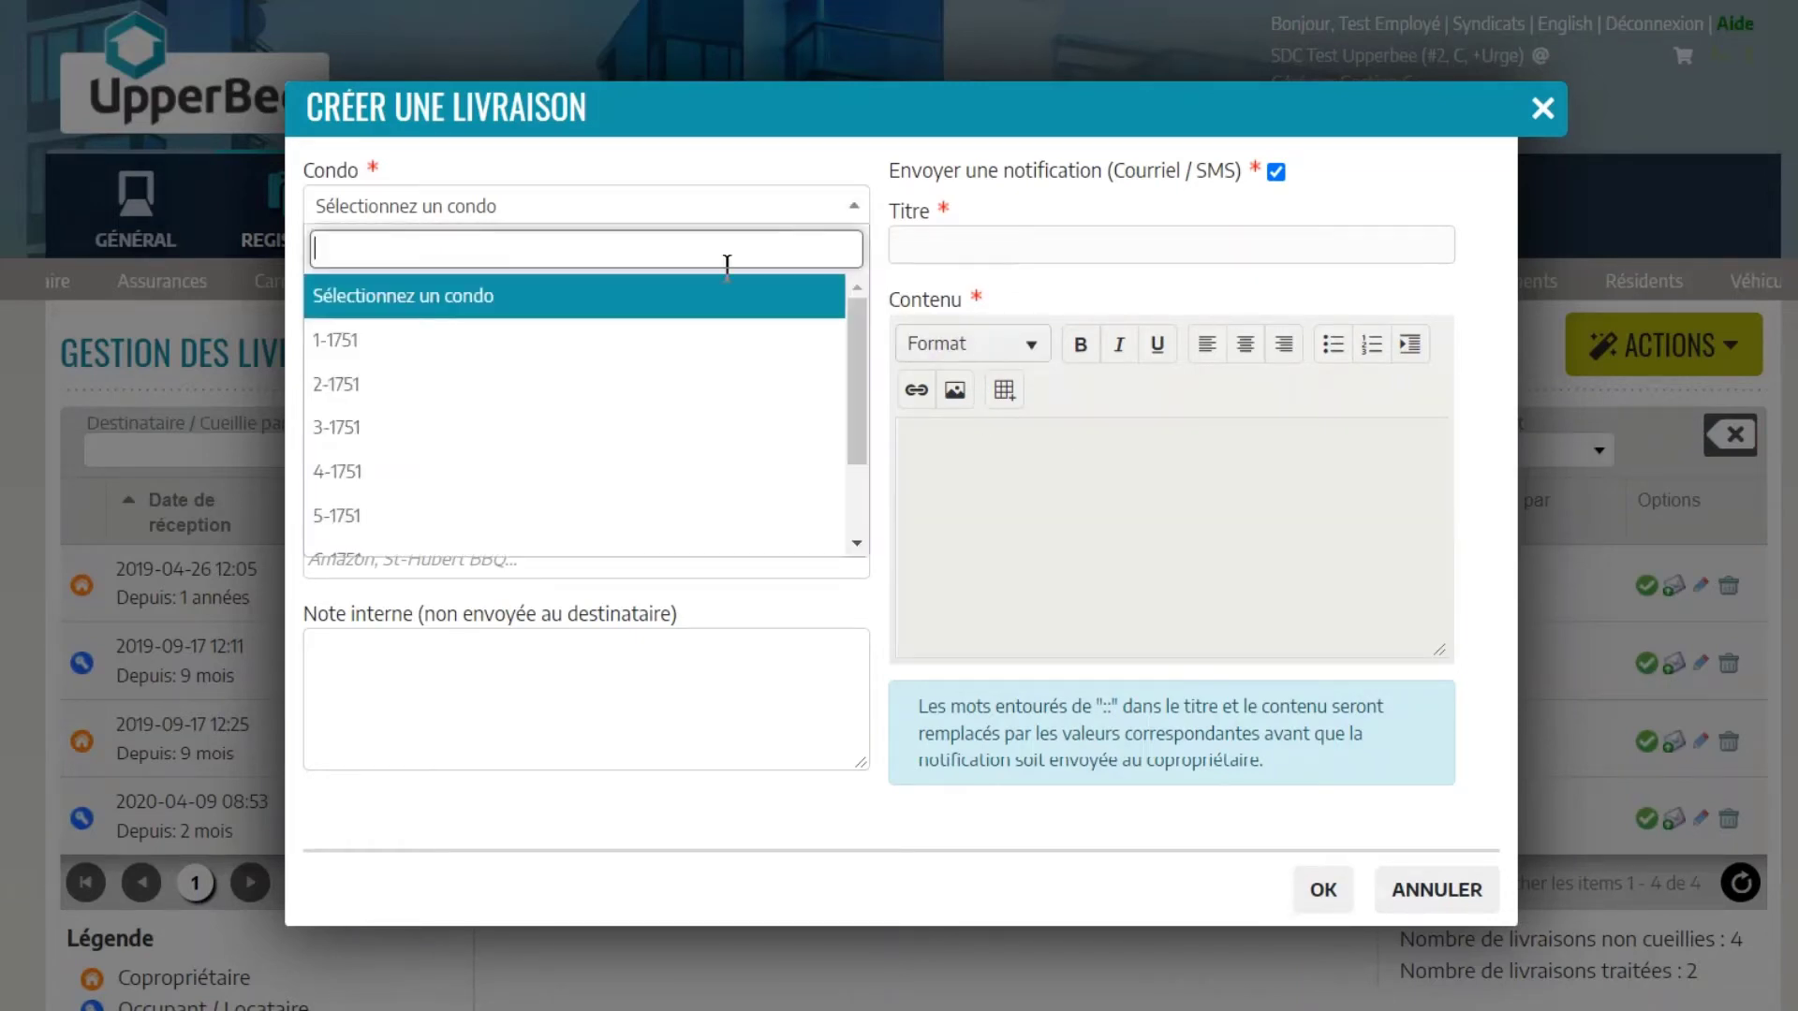
pyautogui.click(395, 518)
pyautogui.click(533, 306)
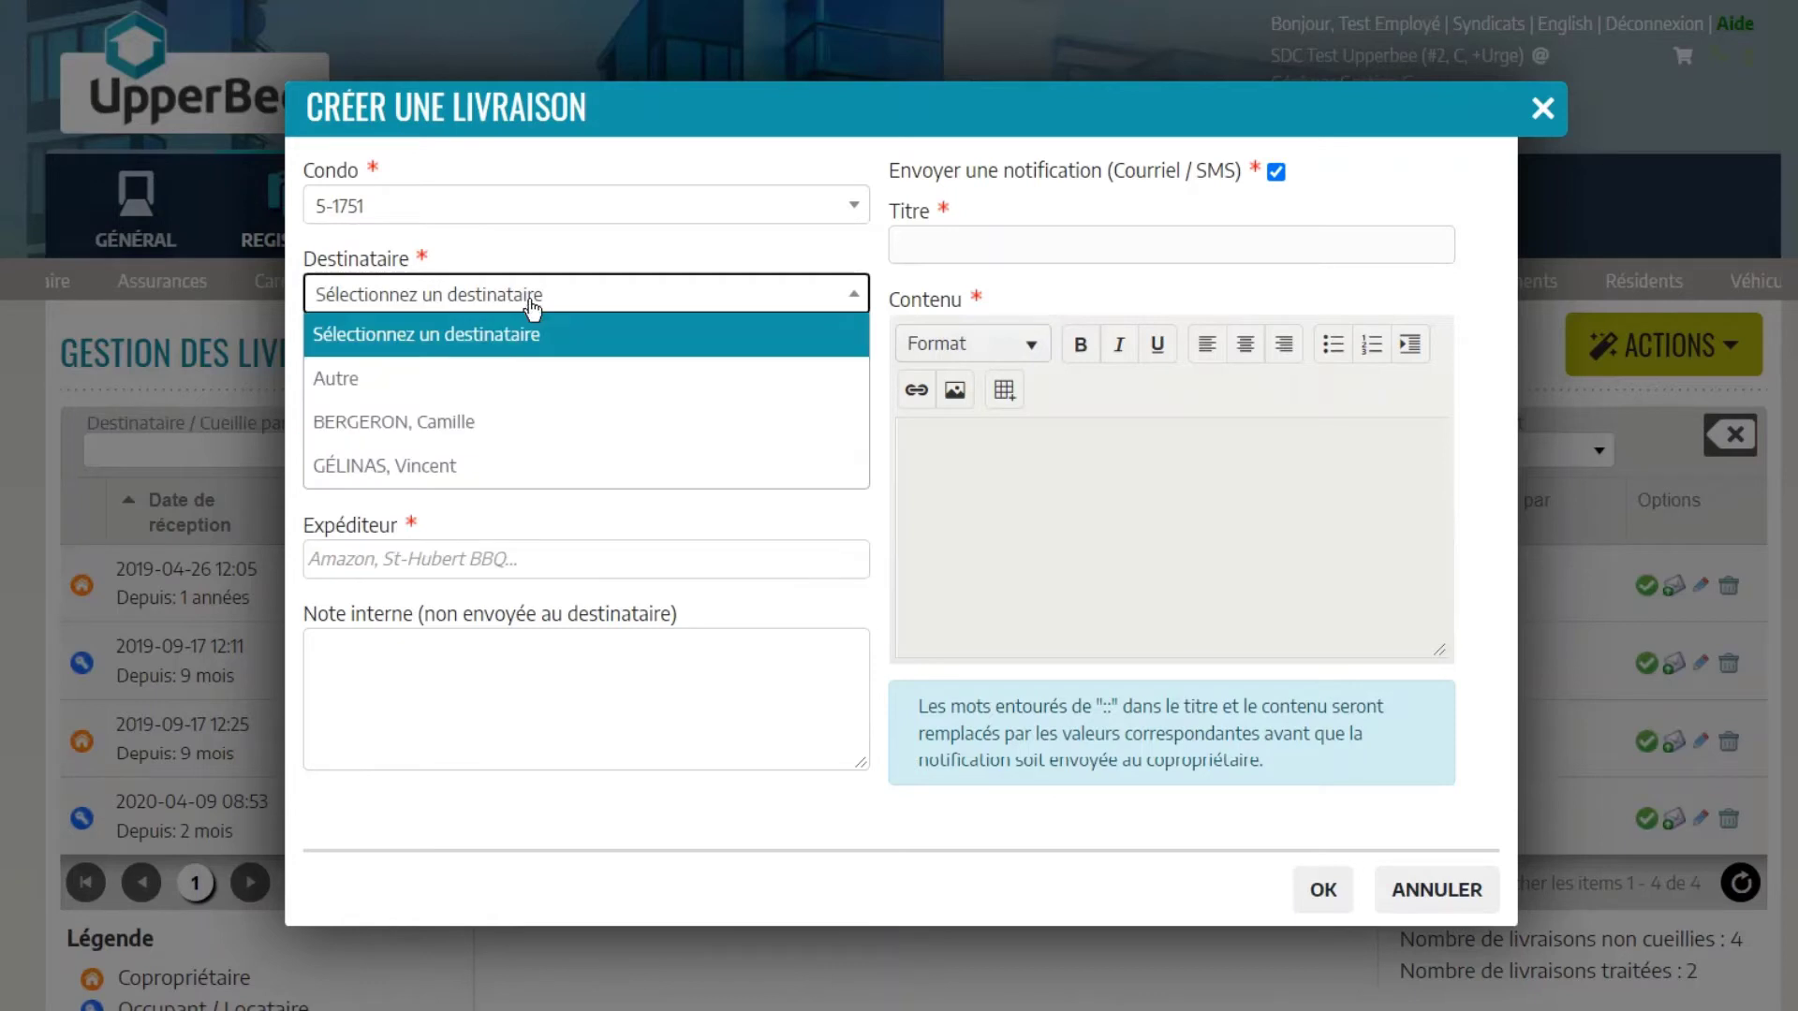
pyautogui.click(461, 467)
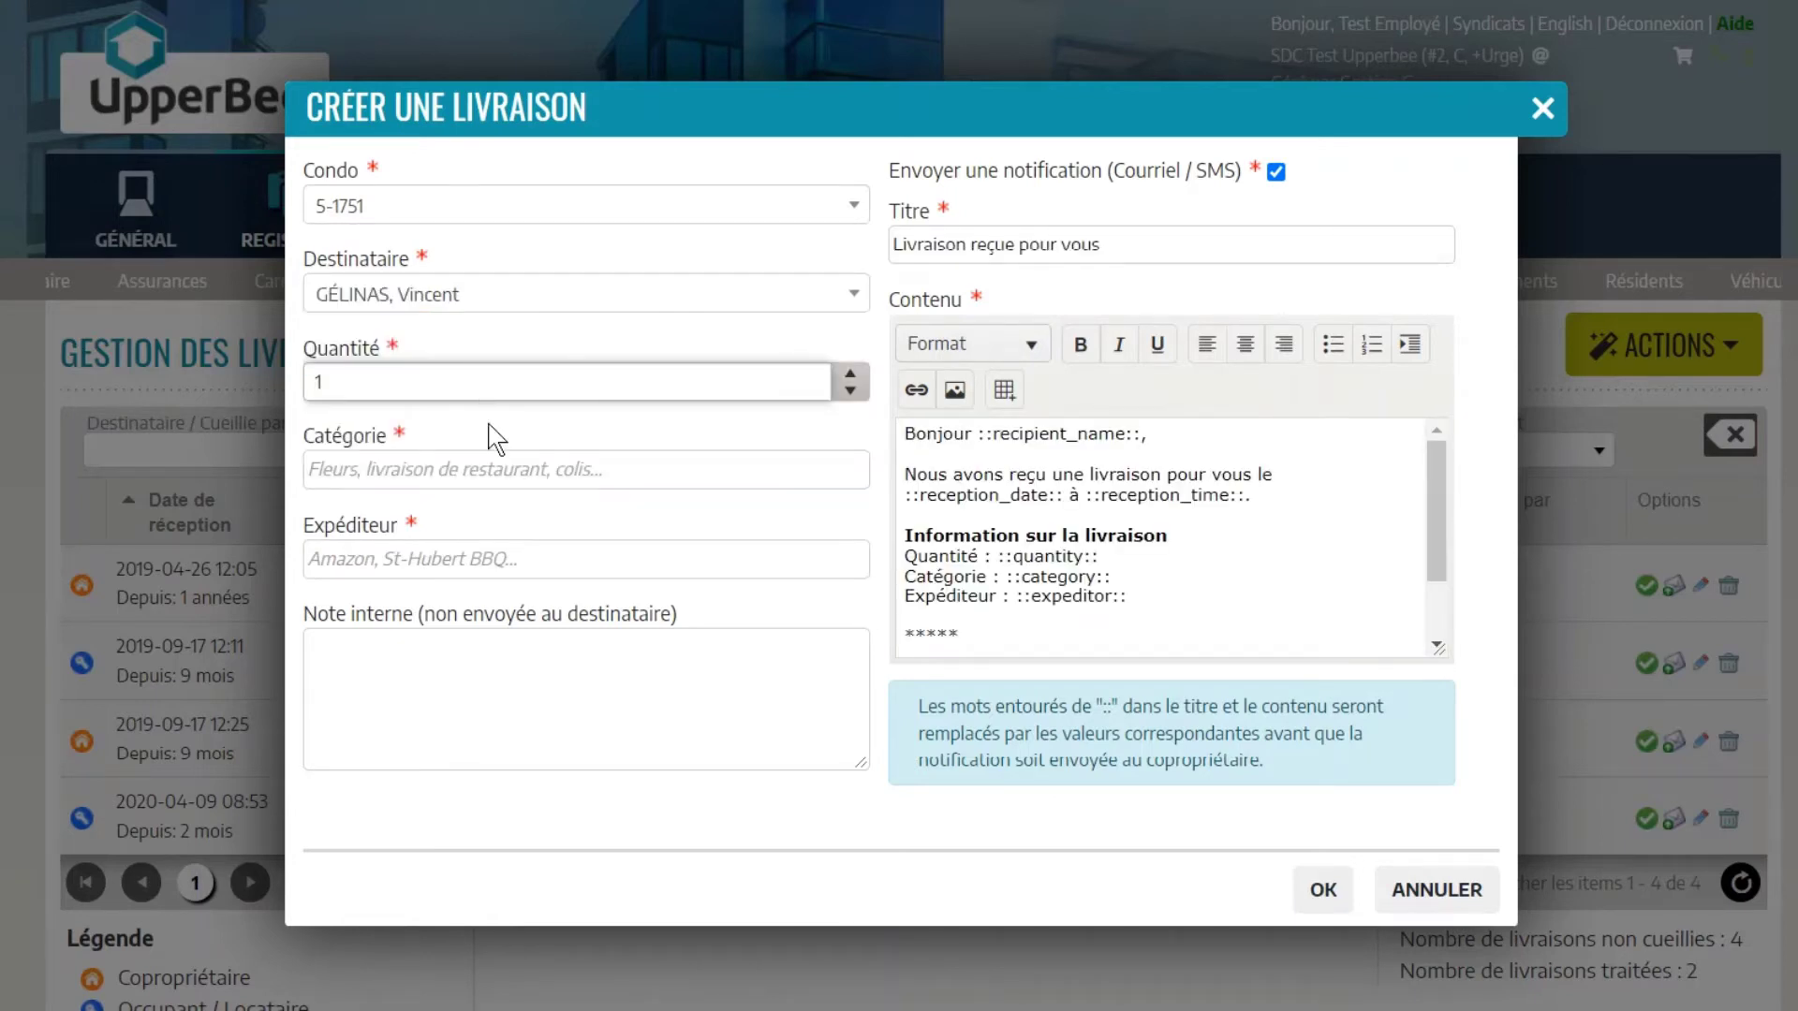
# - Set the delivery's category to Commande de restaurant and its sender to St-Hubert
pyautogui.click(473, 468)
pyautogui.write('Commande de restaurant')
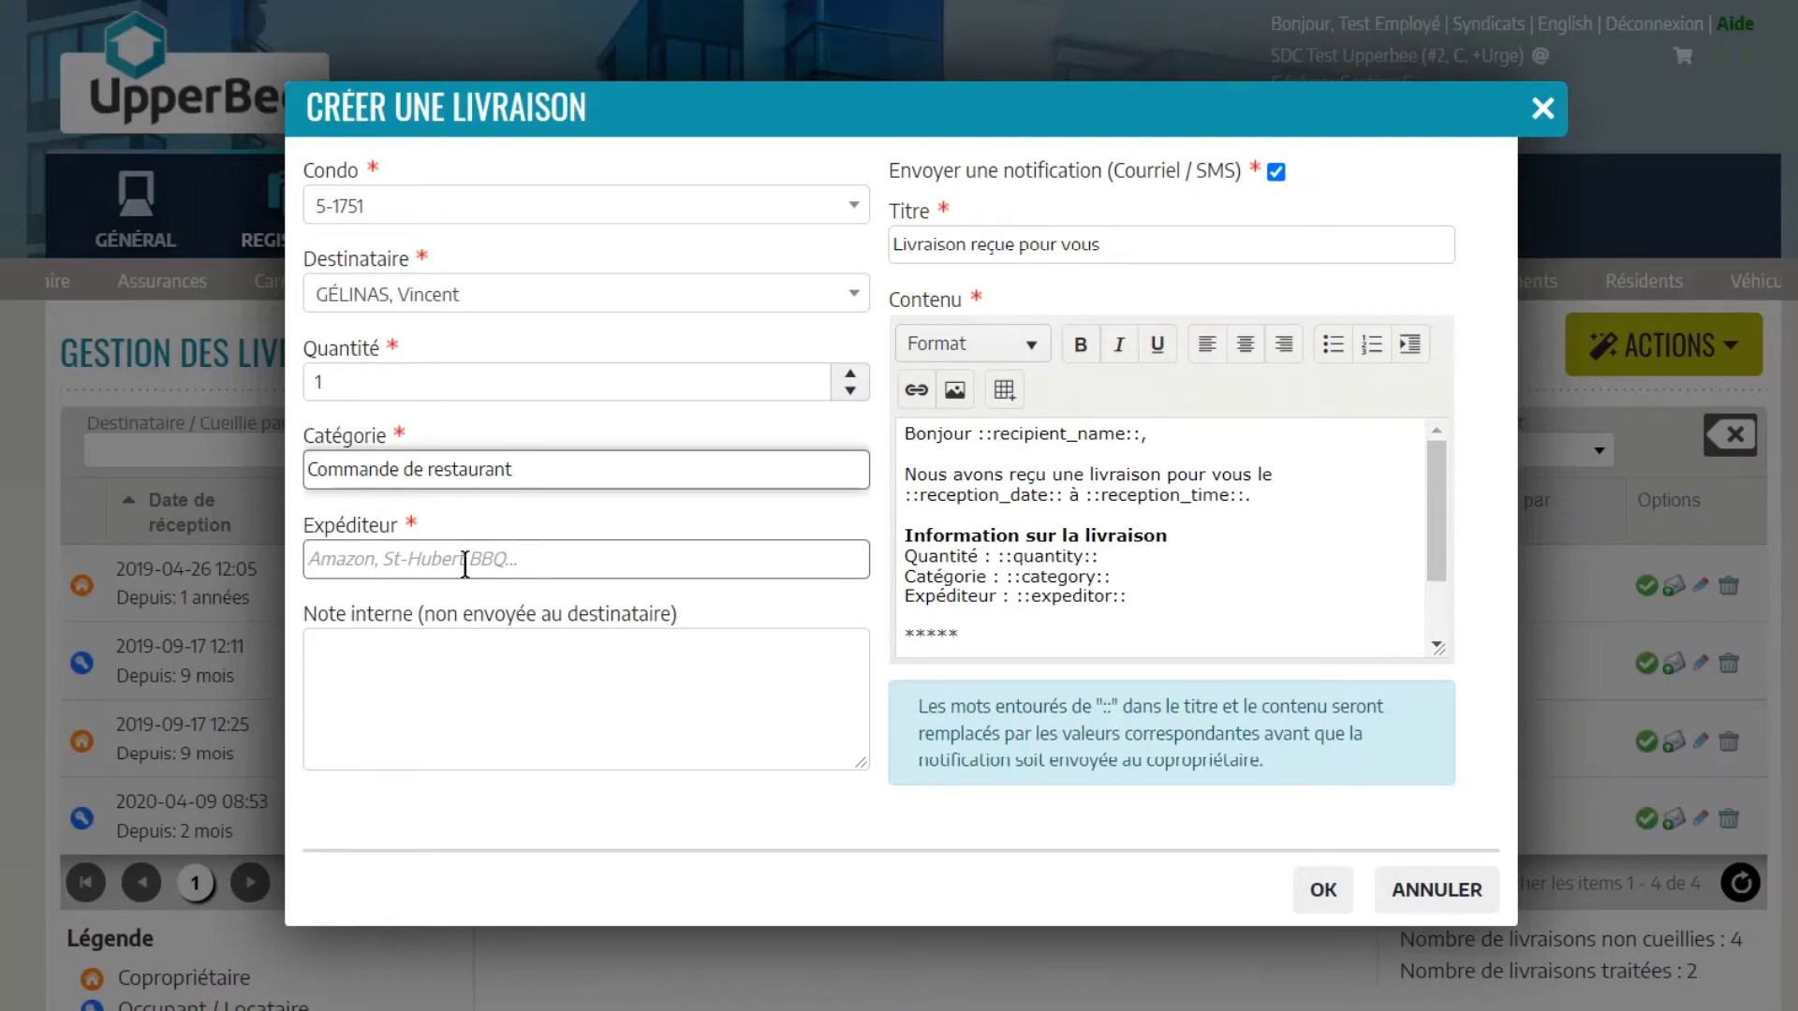
pyautogui.click(464, 564)
pyautogui.write('St-Hubert')
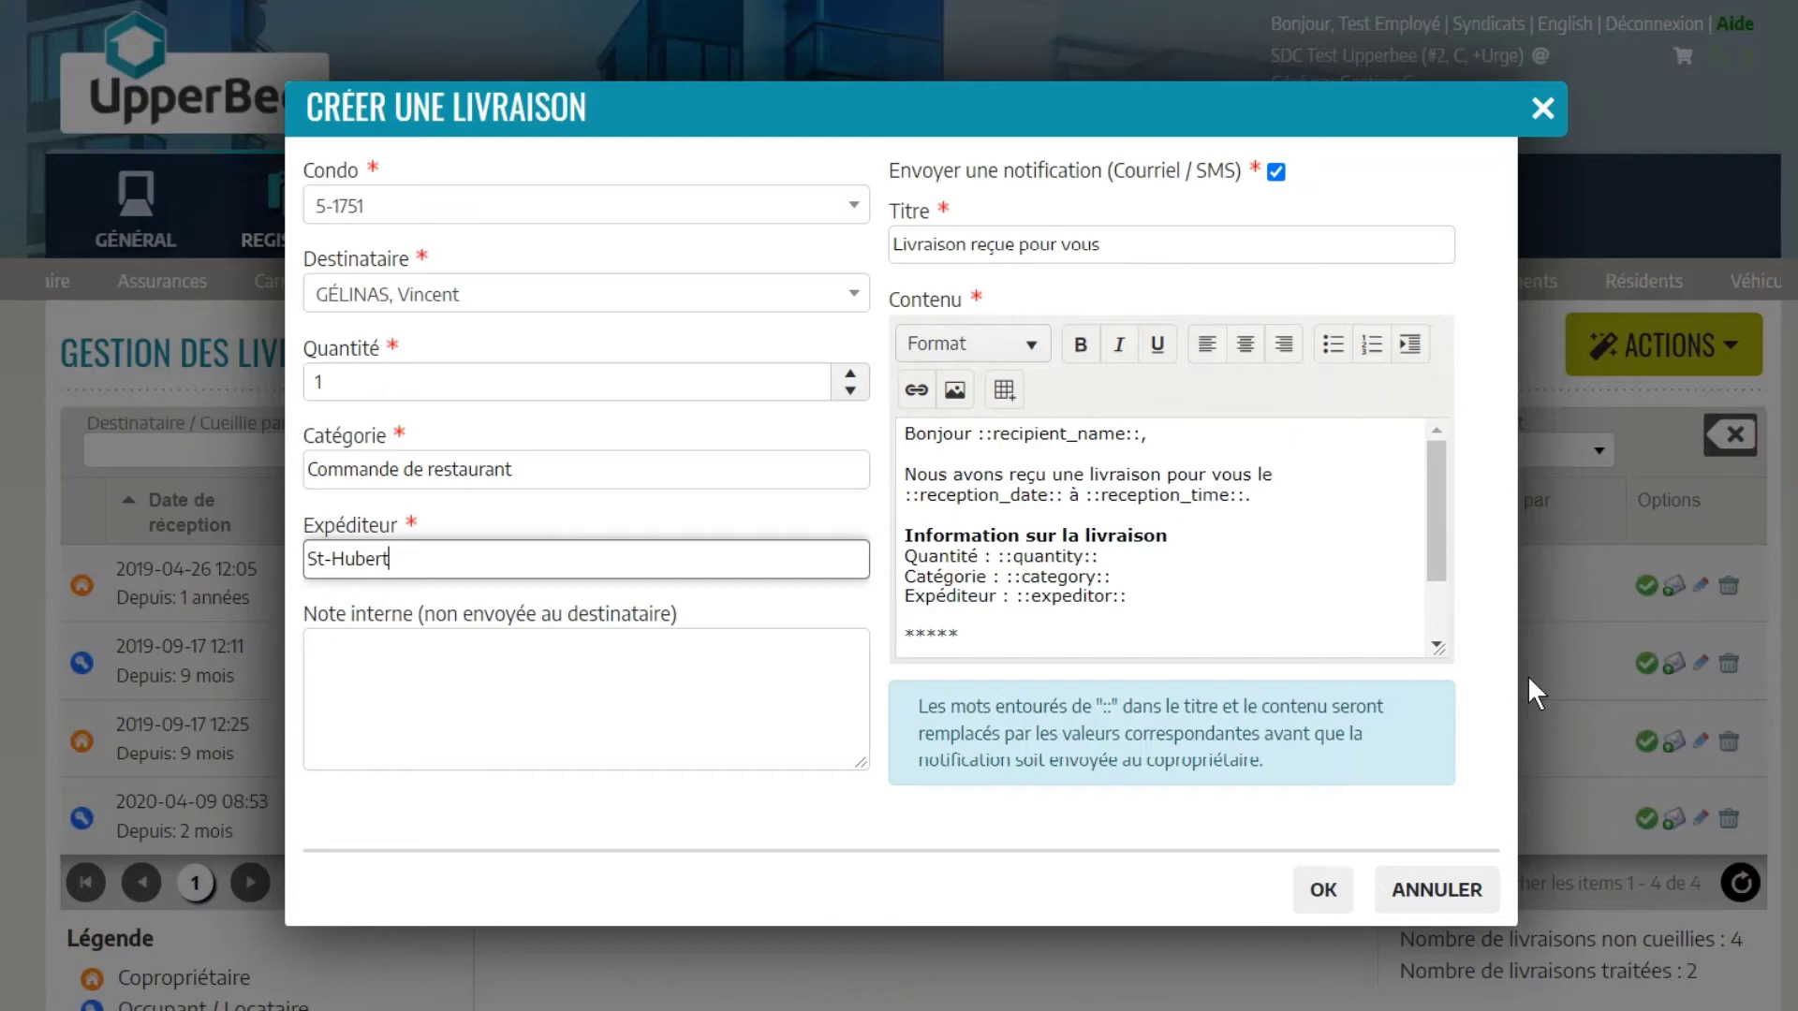
# - Switch the e-mail/SMS notification off and back on, and create the delivery
pyautogui.click(1277, 173)
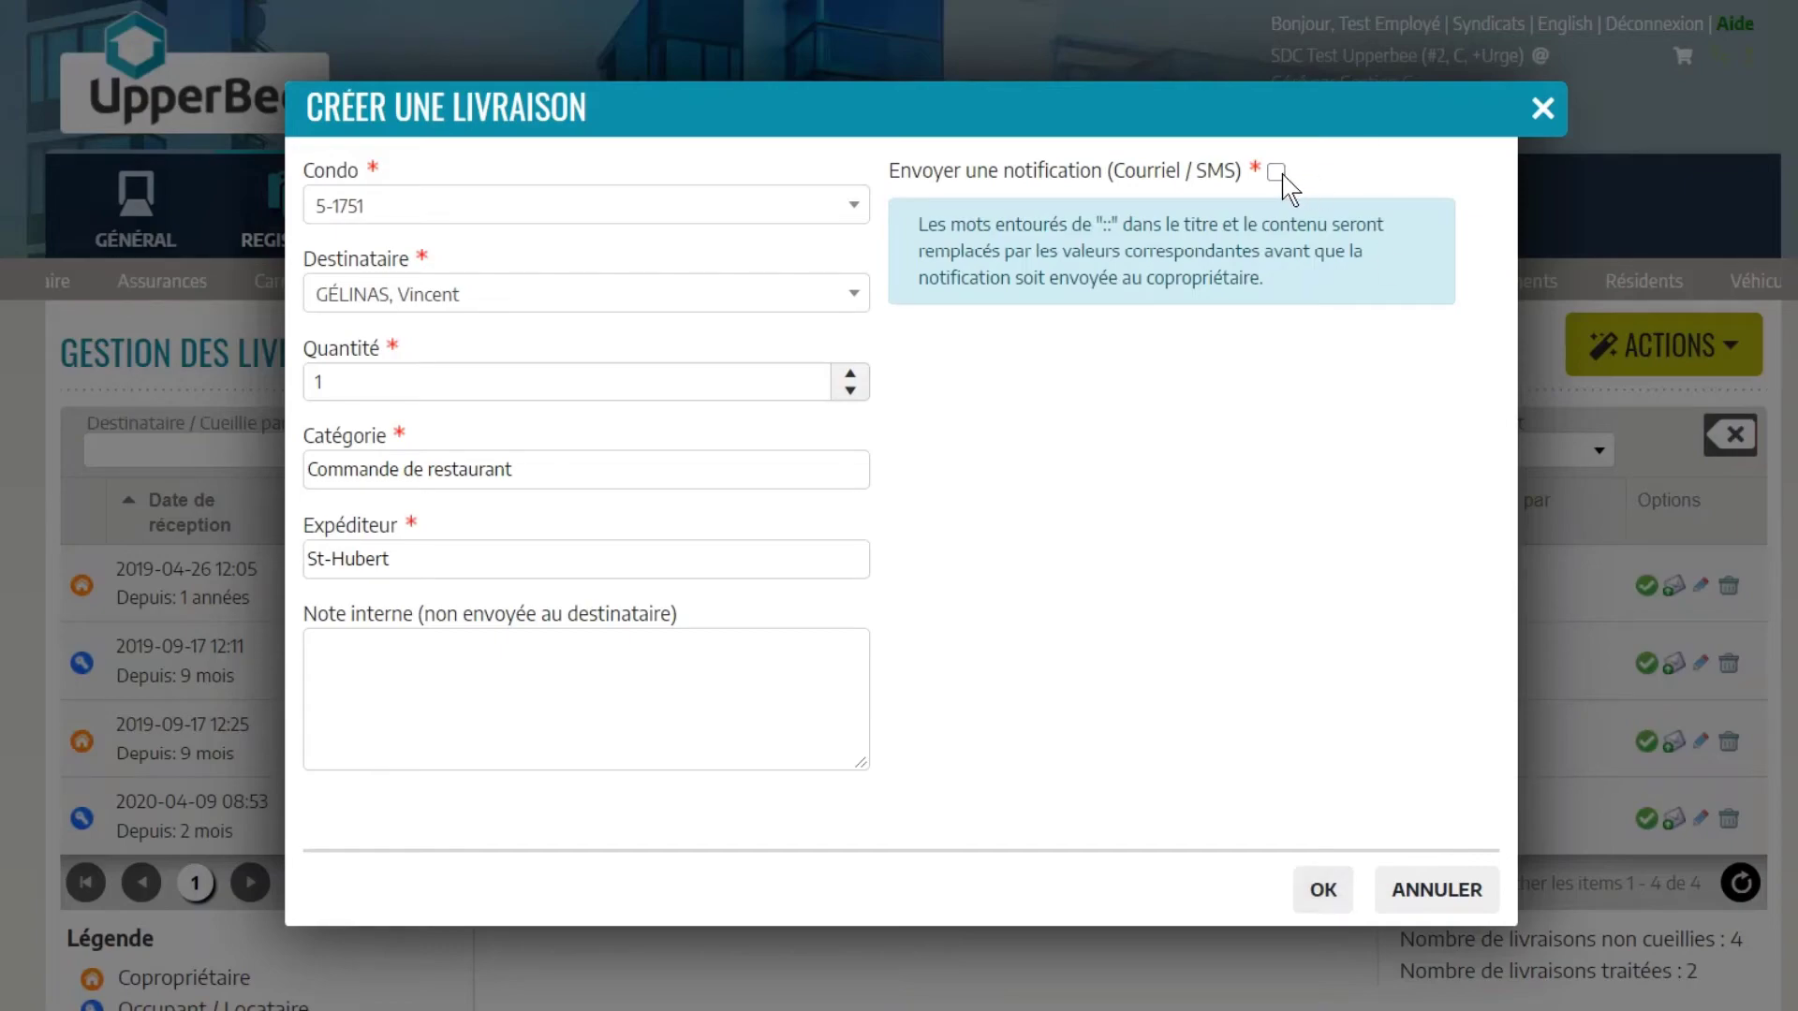
pyautogui.click(1277, 172)
pyautogui.click(1315, 891)
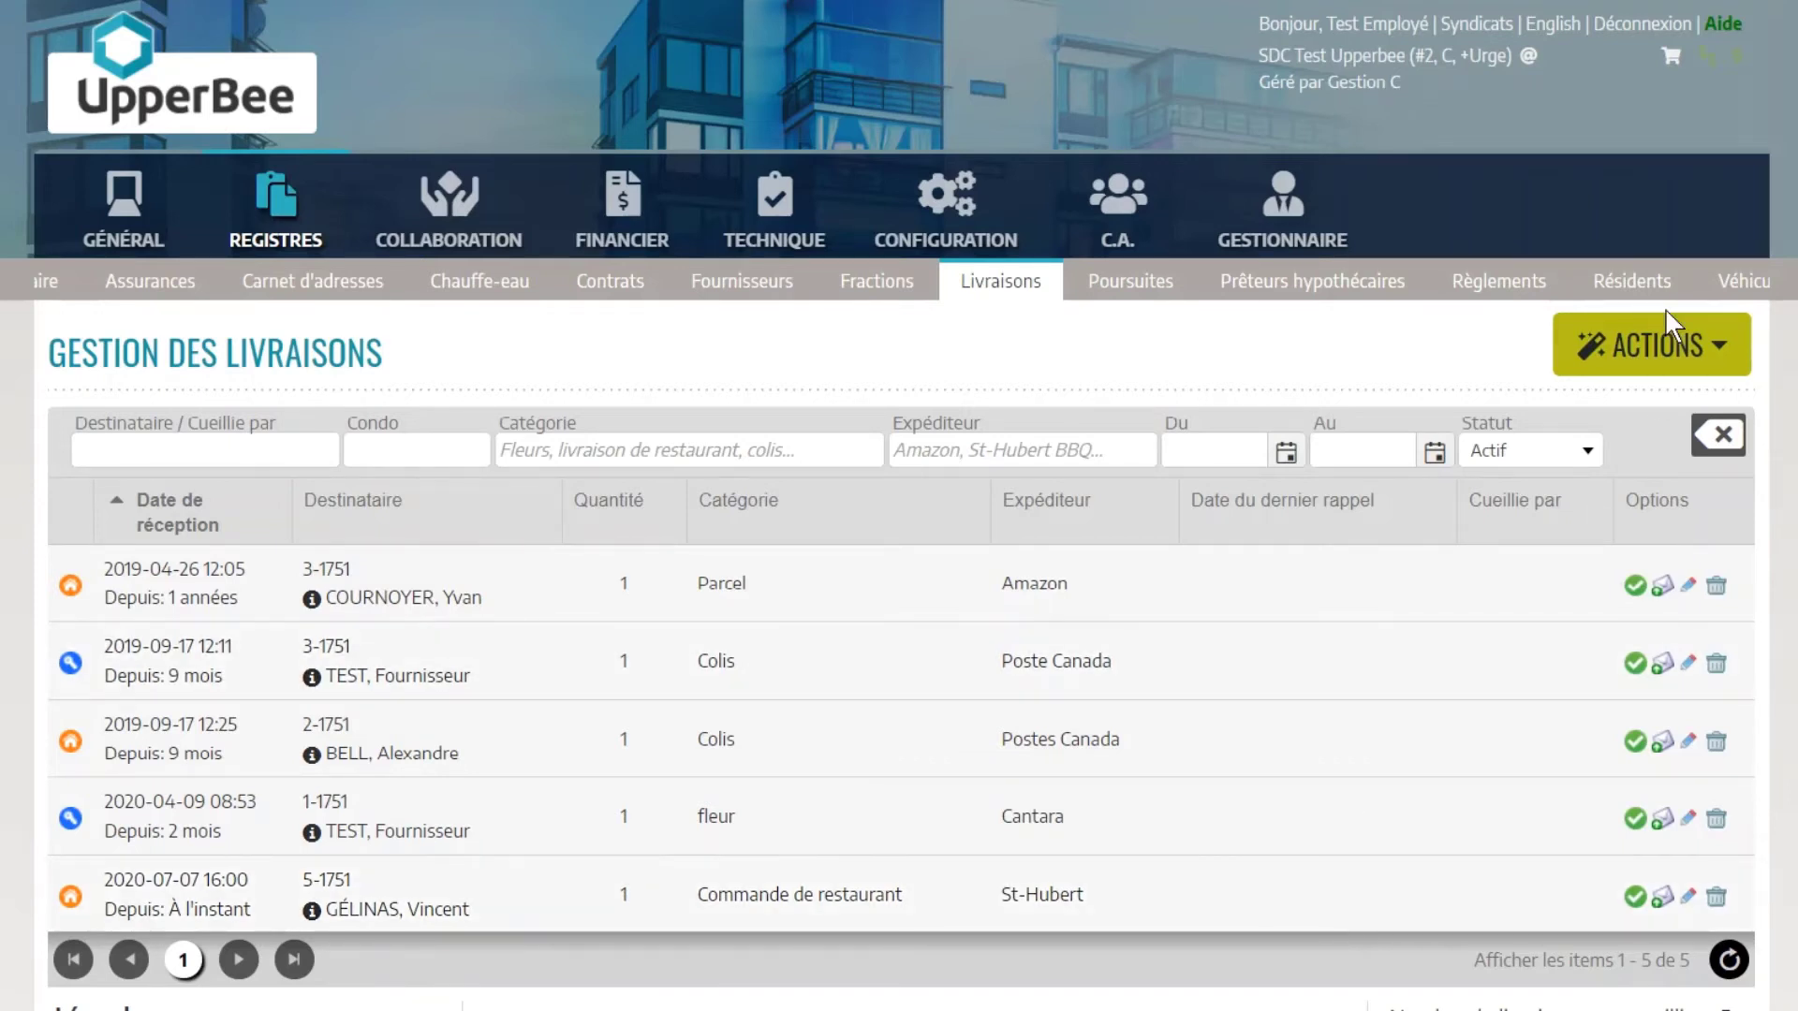
# - Send a reminder to everyone who has not picked up their delivery
pyautogui.click(1671, 339)
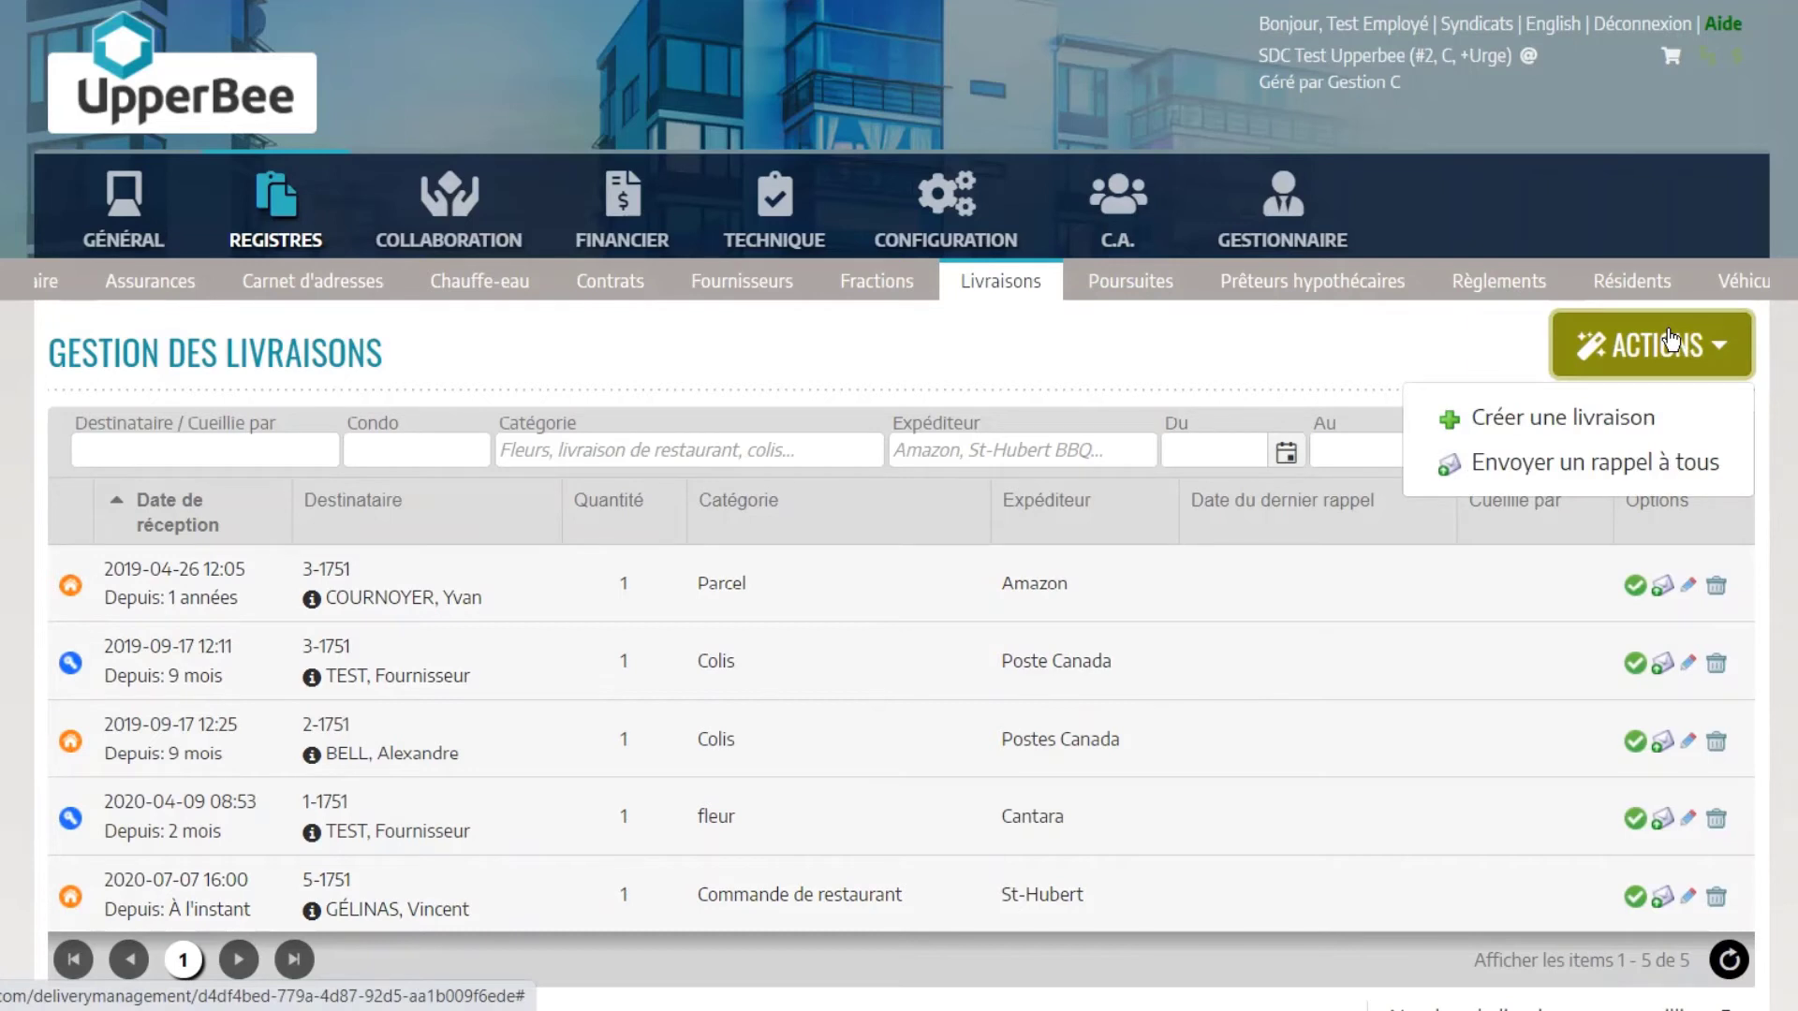
pyautogui.click(1638, 482)
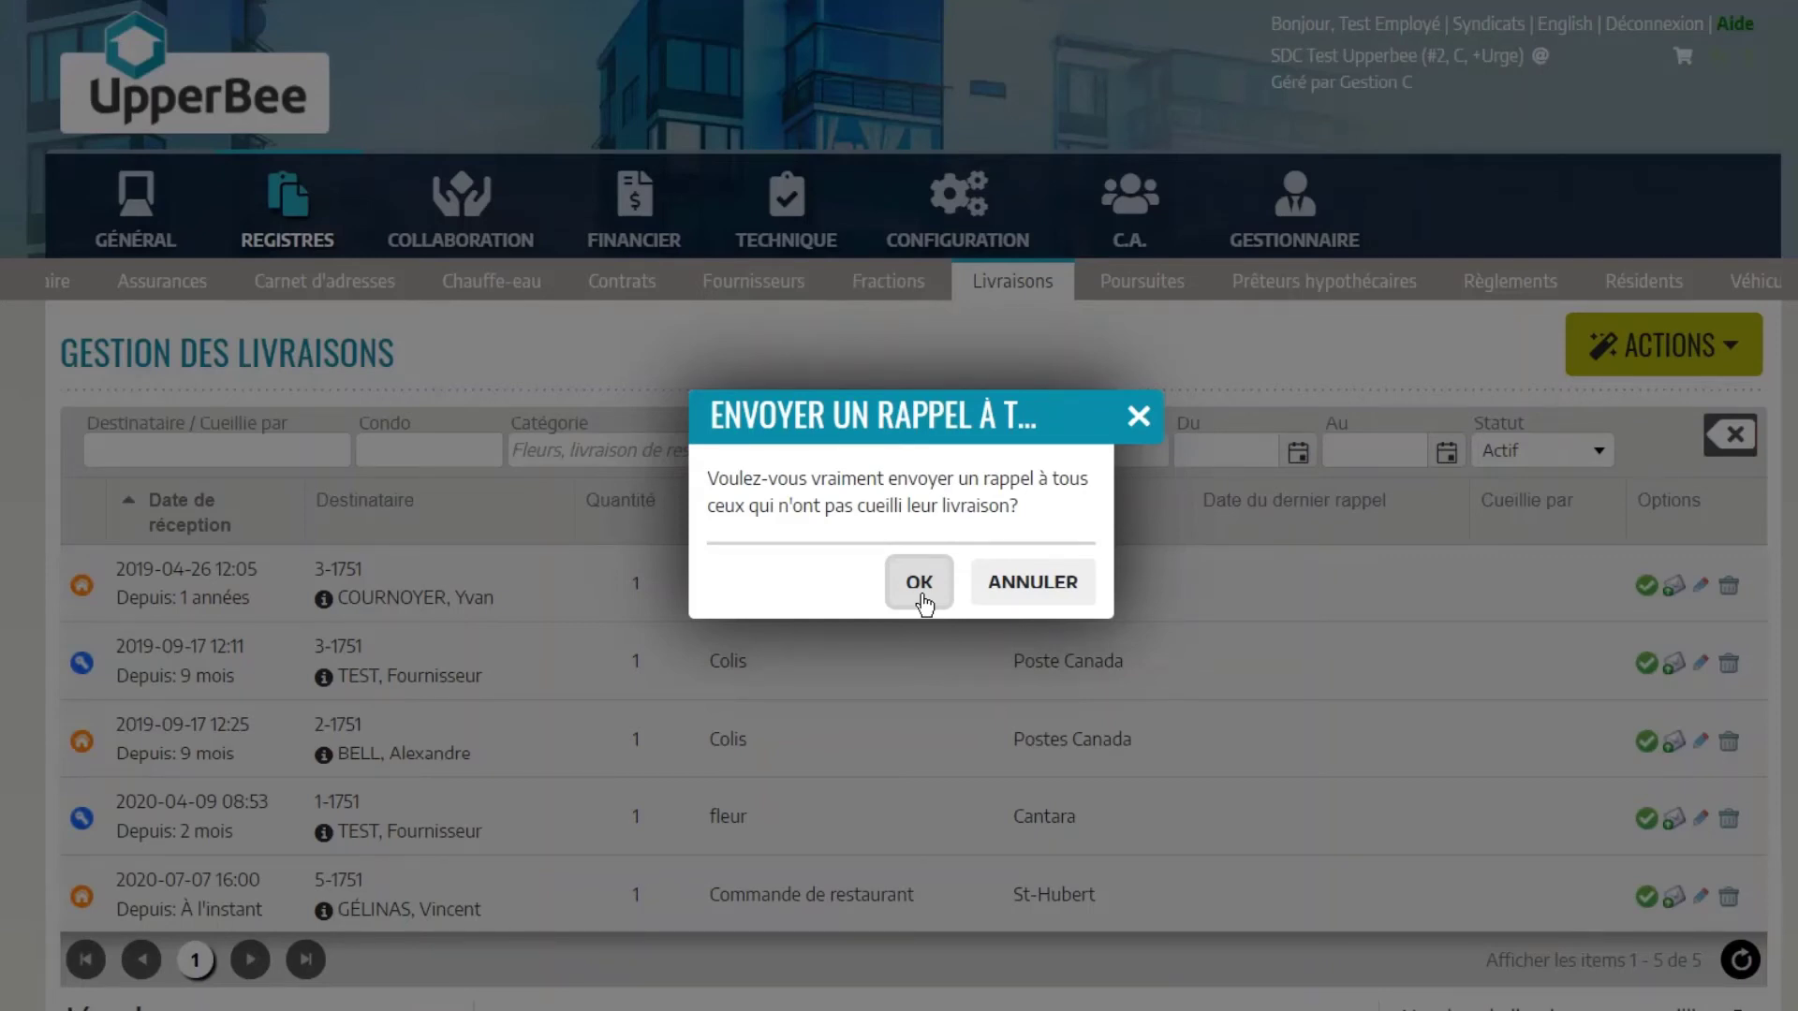
pyautogui.click(920, 583)
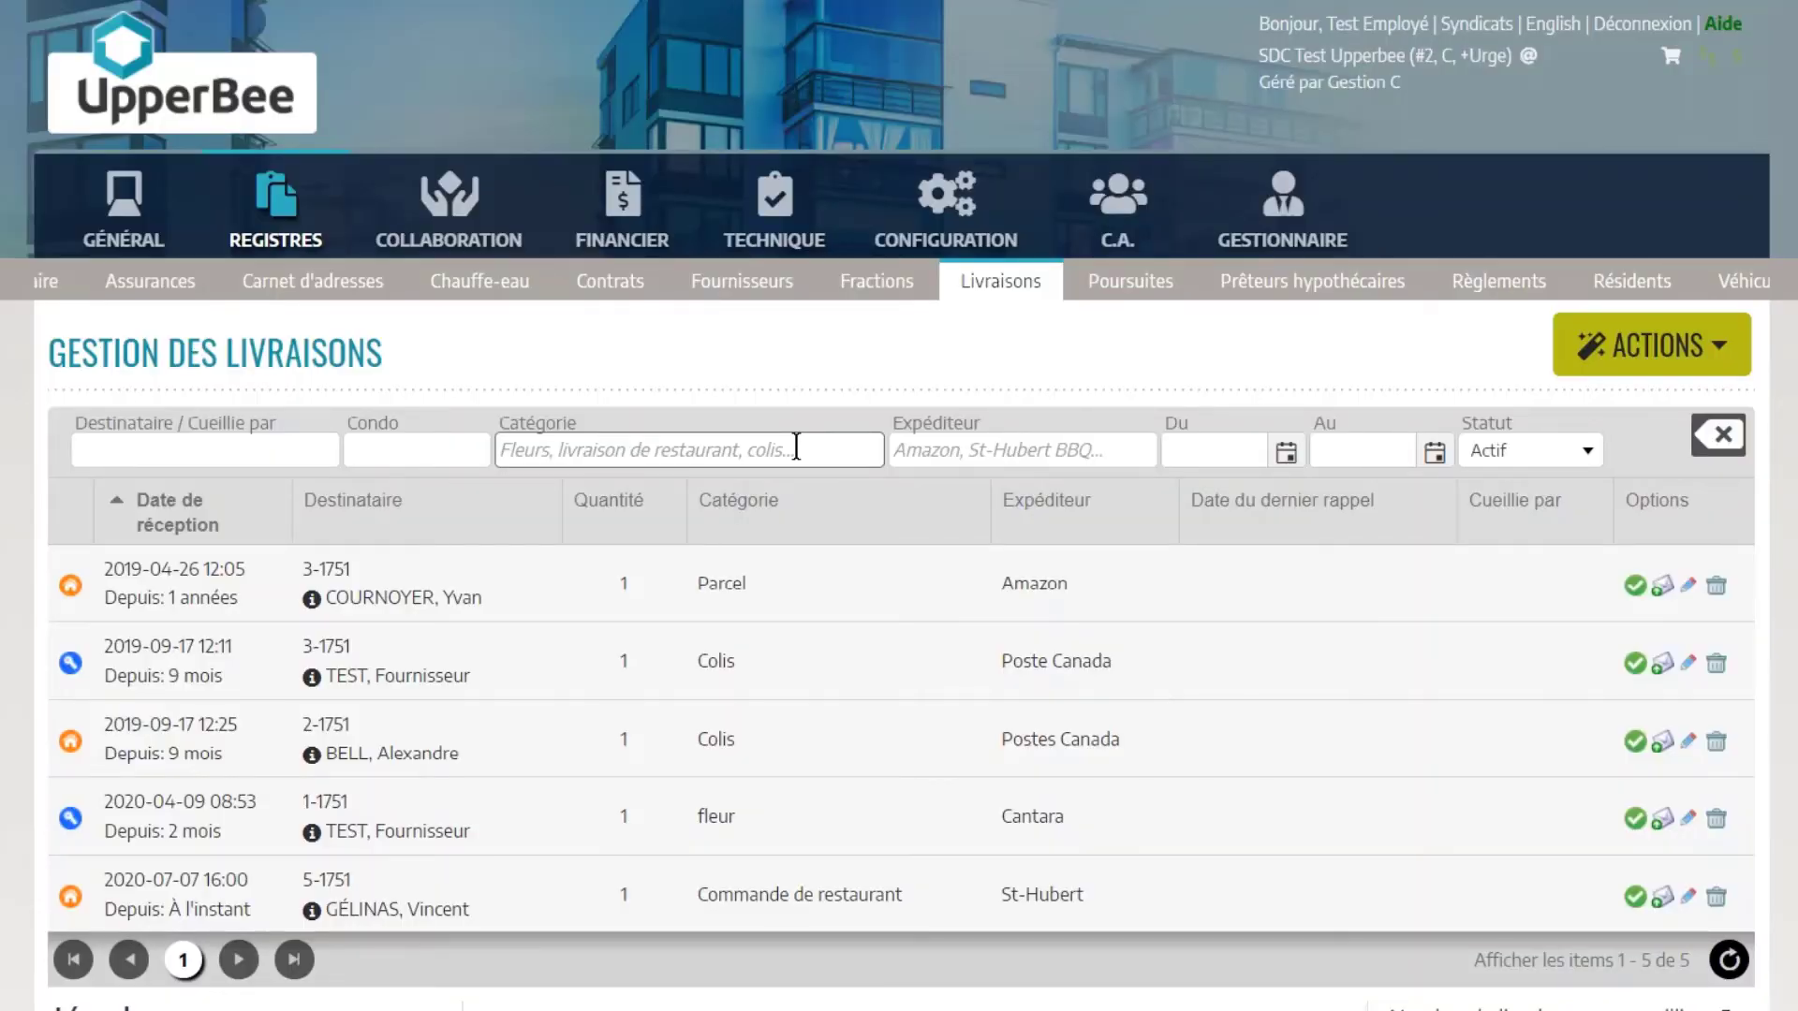
# - Preview the individual reminder message for condo 3-1751's Amazon parcel, and close it without sending
pyautogui.click(1660, 588)
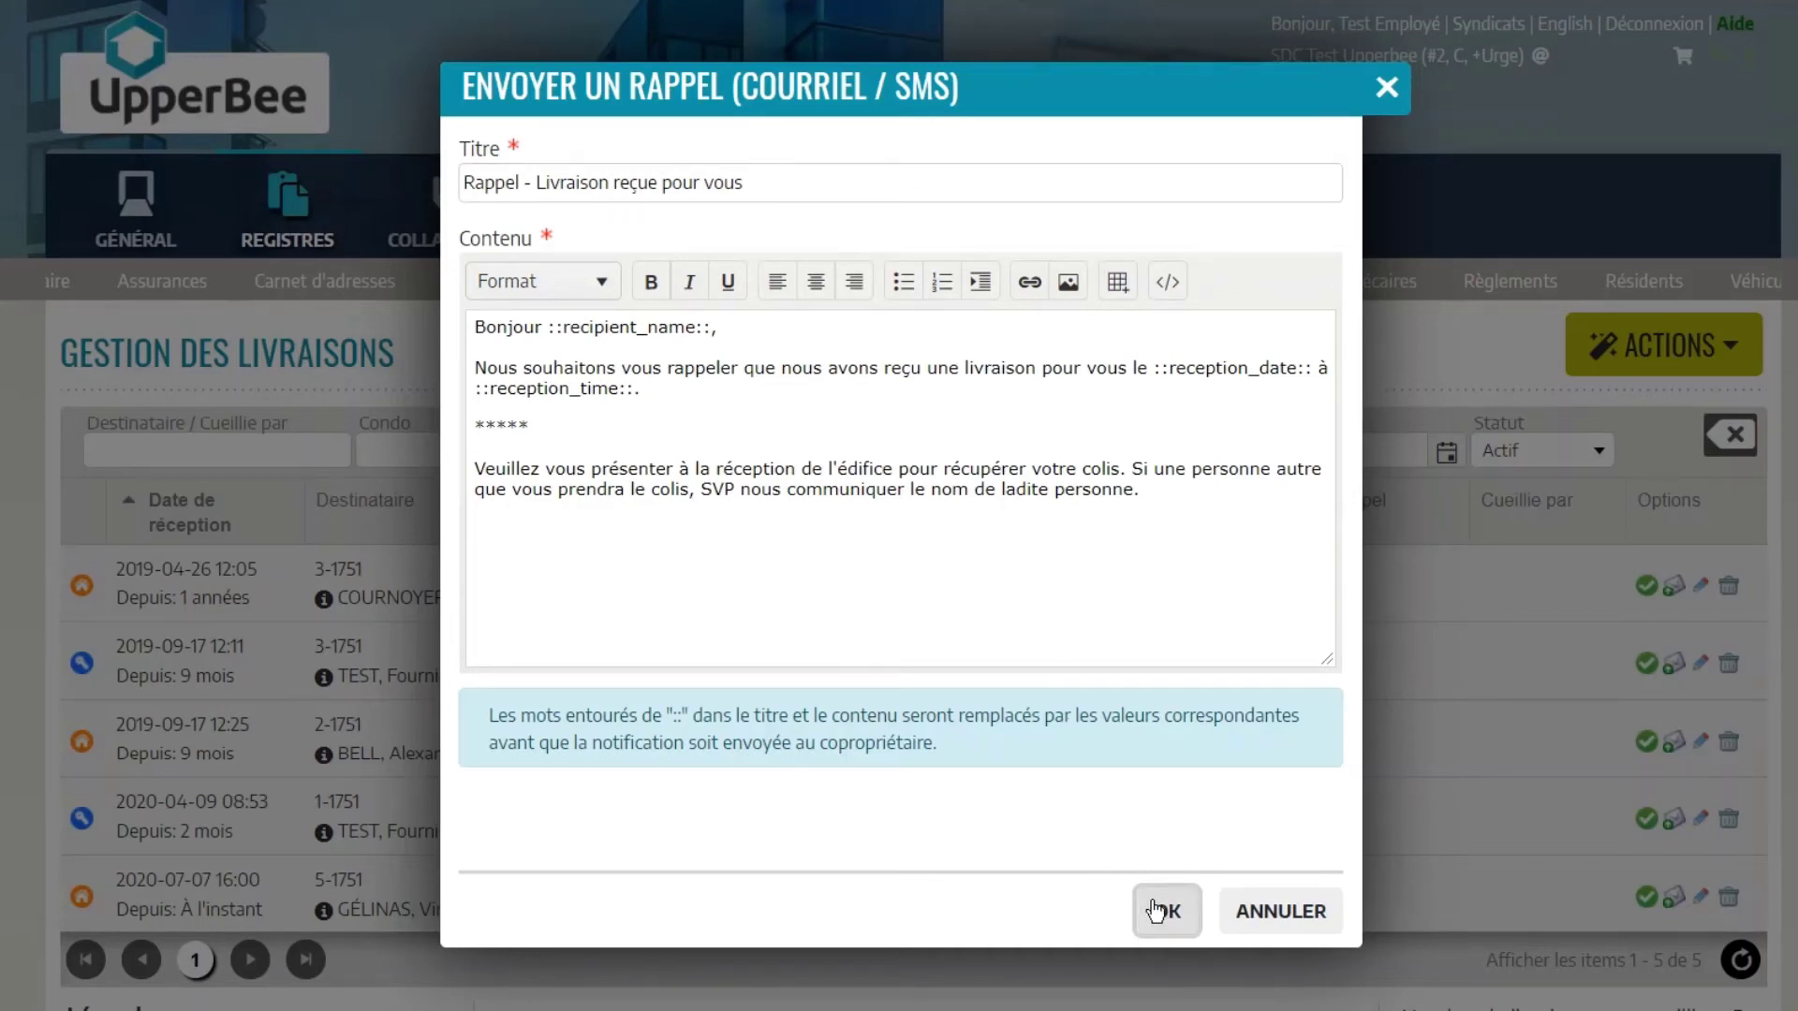
pyautogui.click(1274, 908)
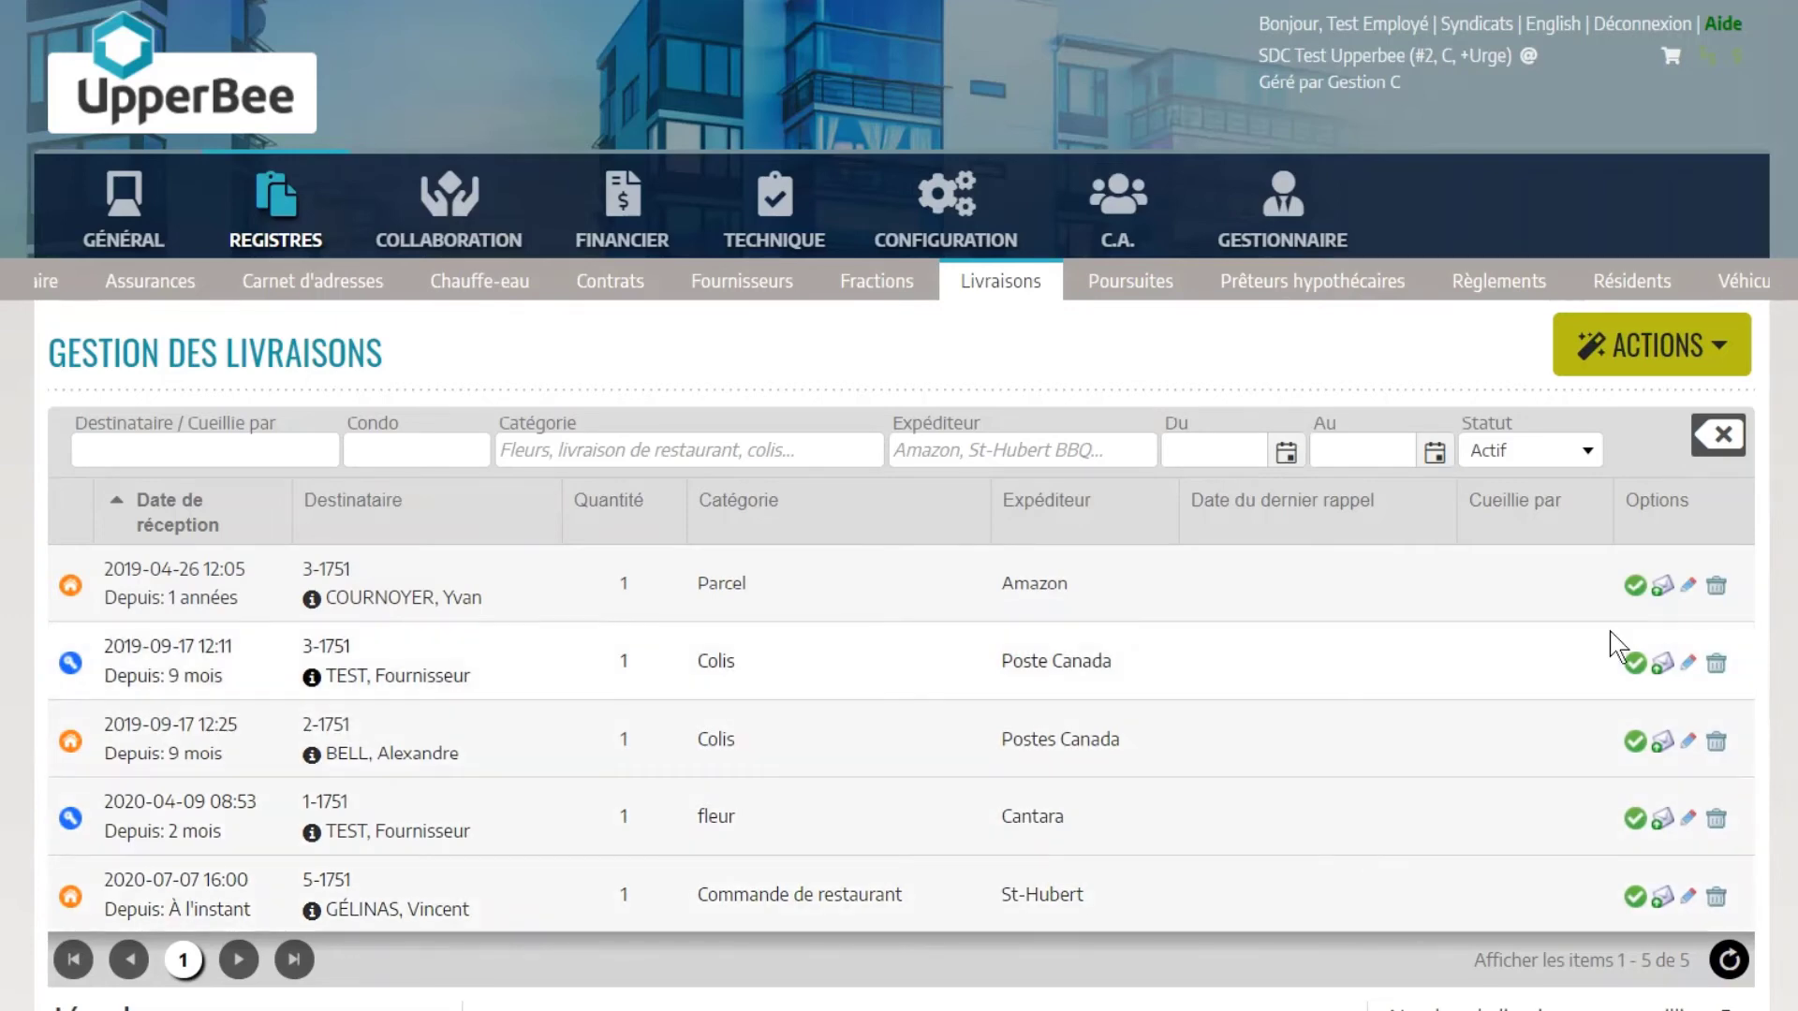
# - Complete the Amazon parcel delivery for condo 3-1751, specifying the person who picked it up
pyautogui.click(1637, 587)
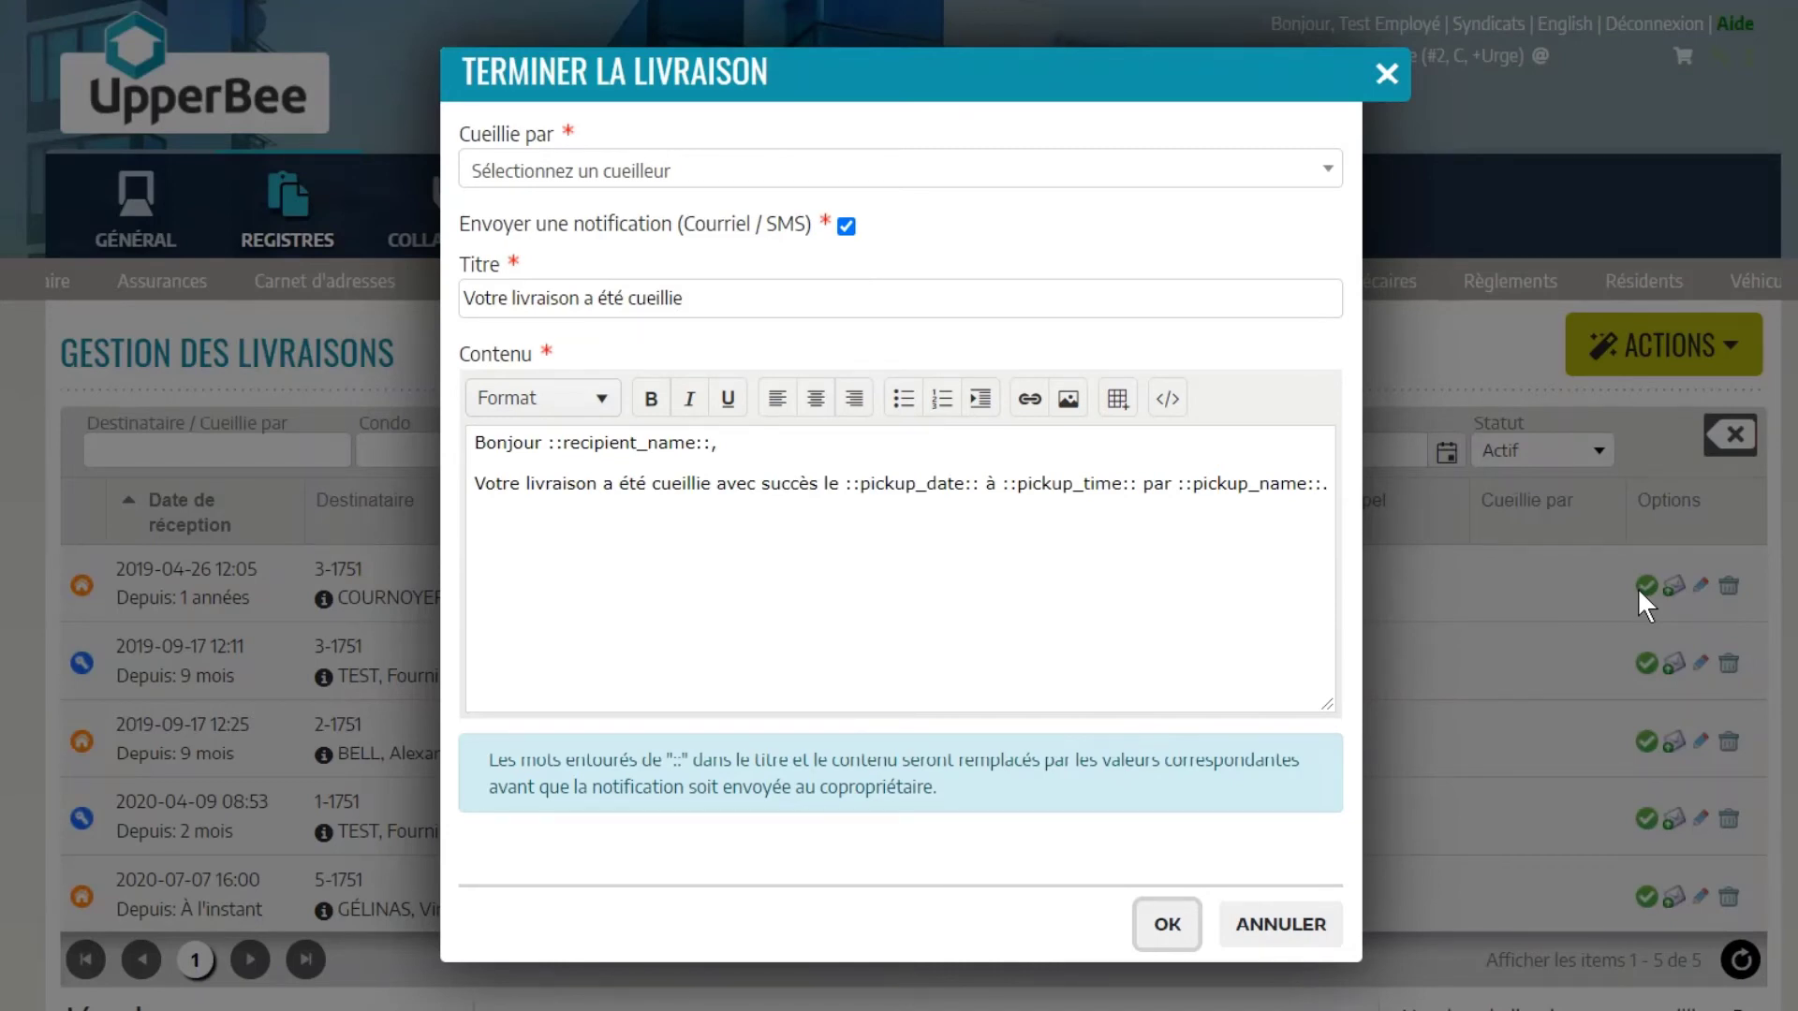
pyautogui.click(1092, 164)
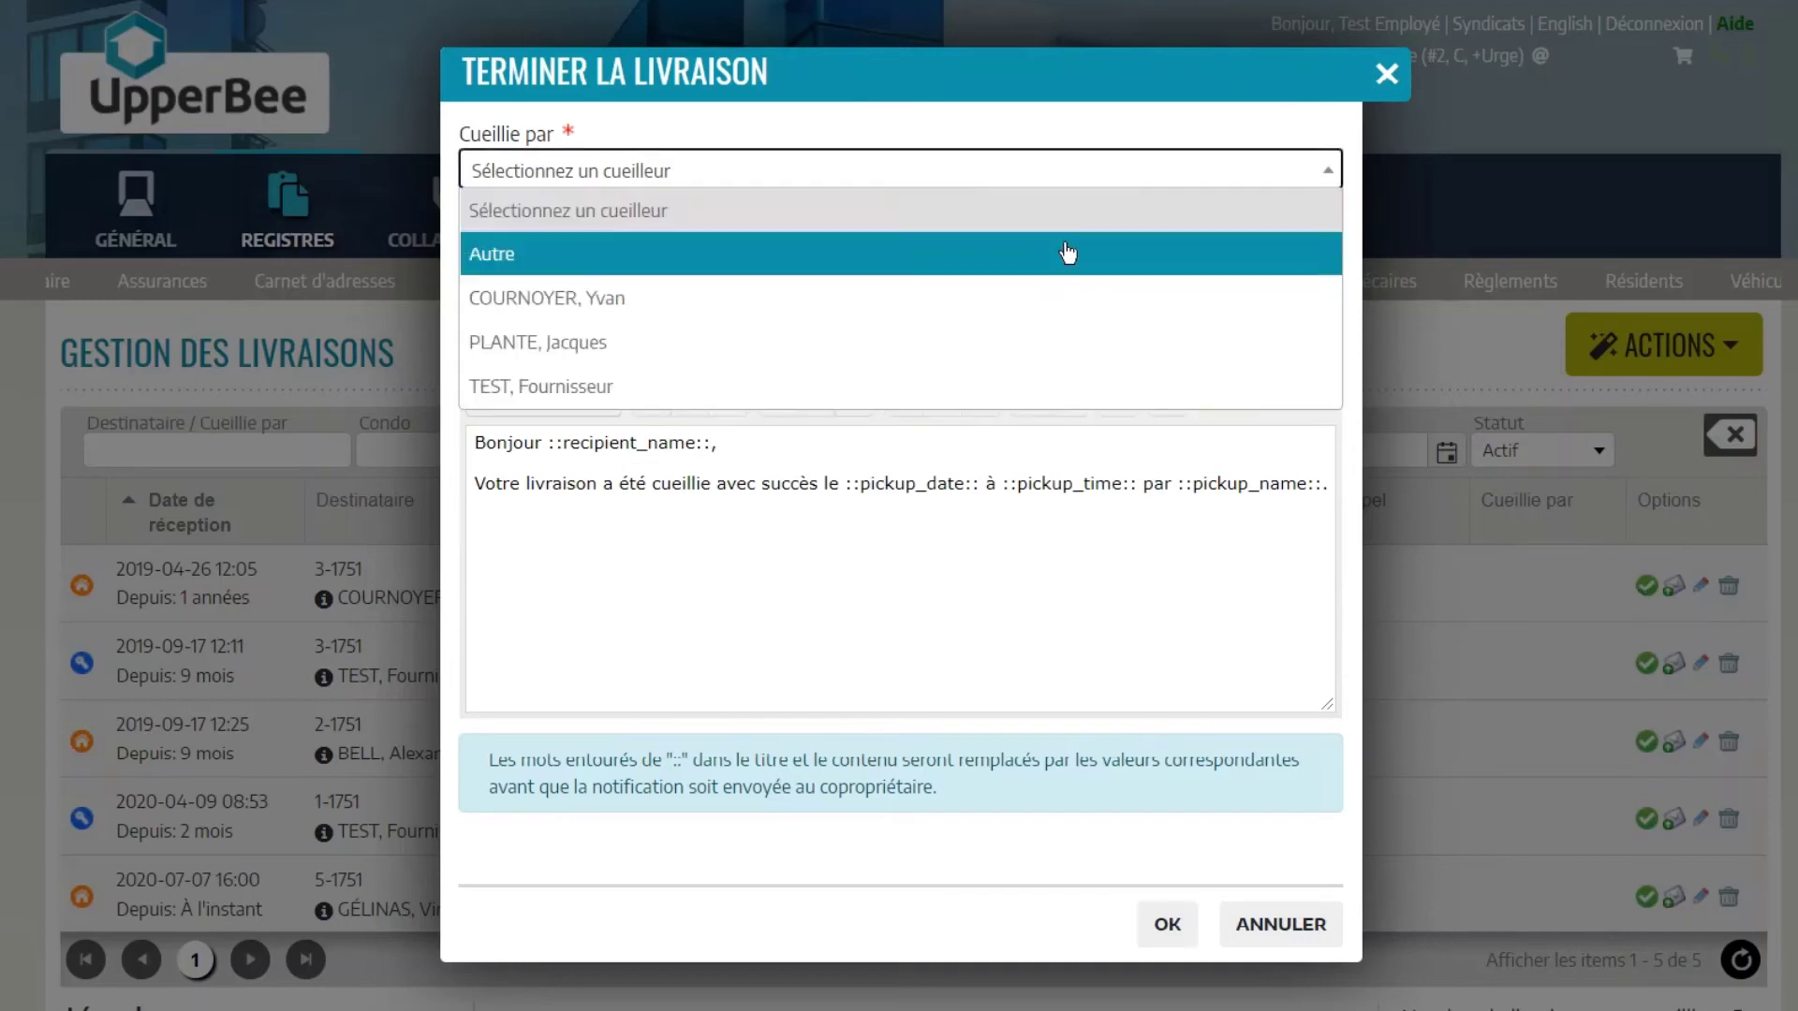
pyautogui.click(1136, 76)
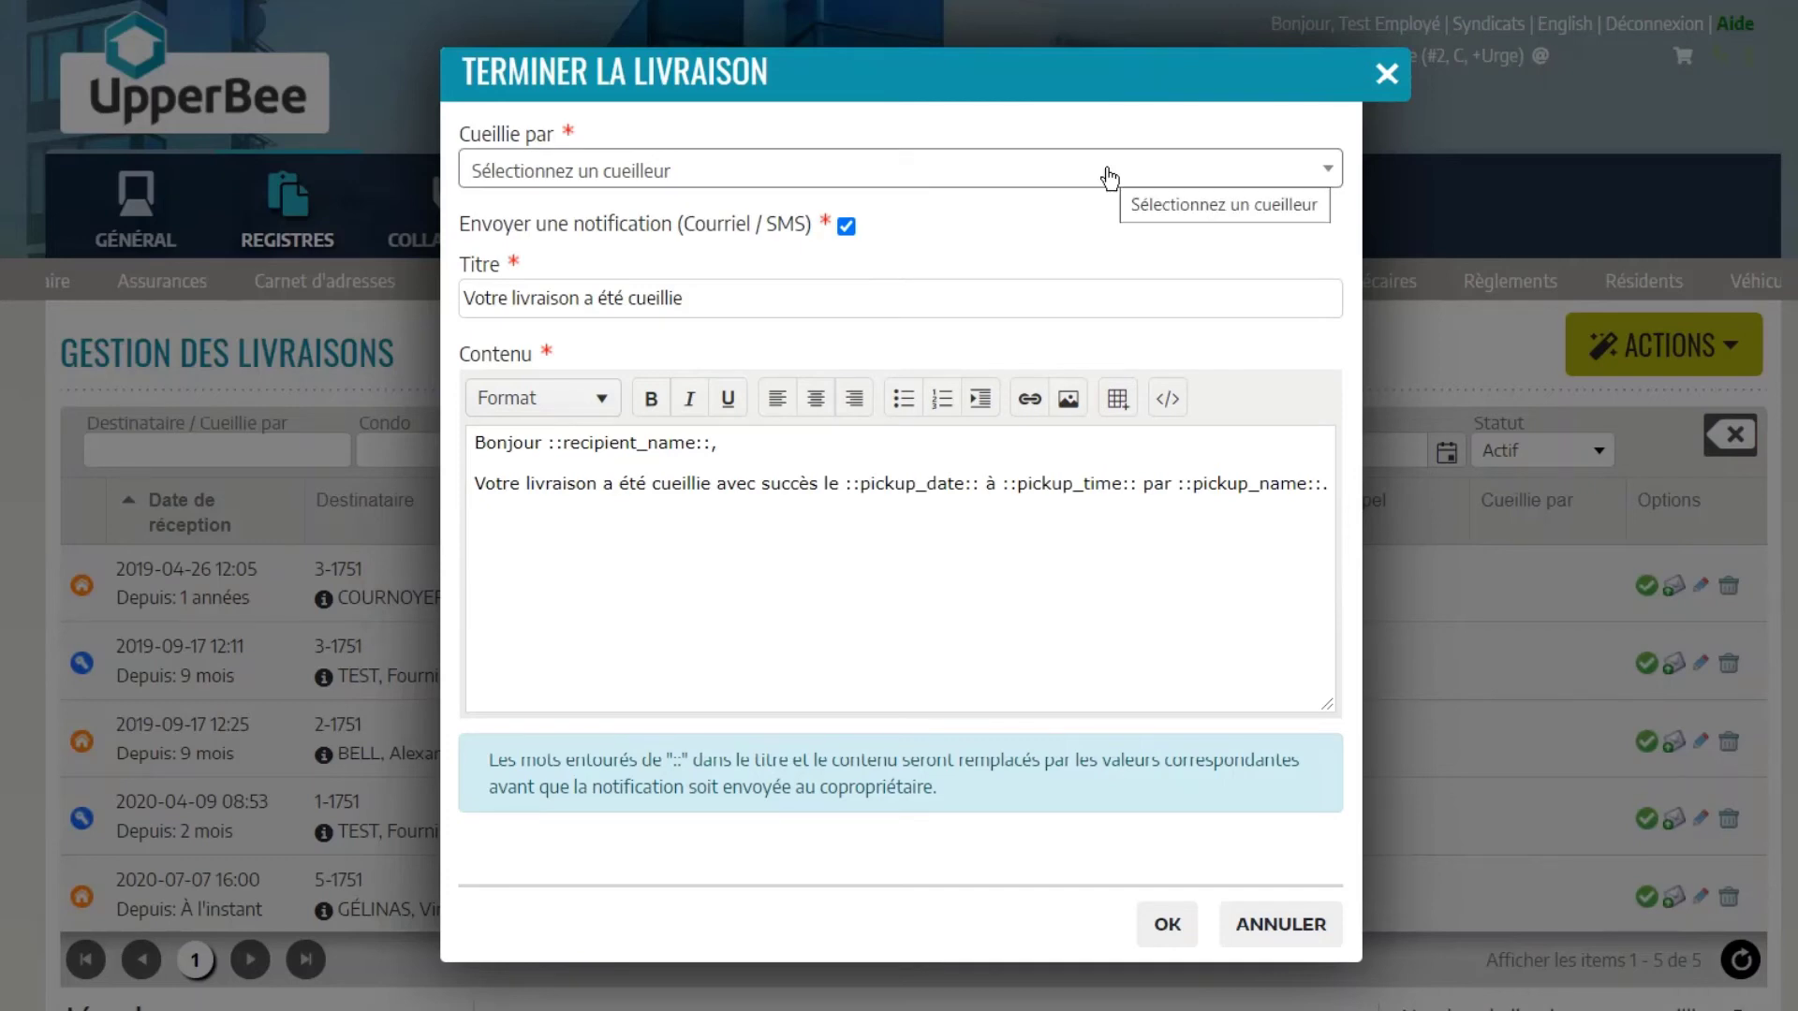
pyautogui.click(1109, 178)
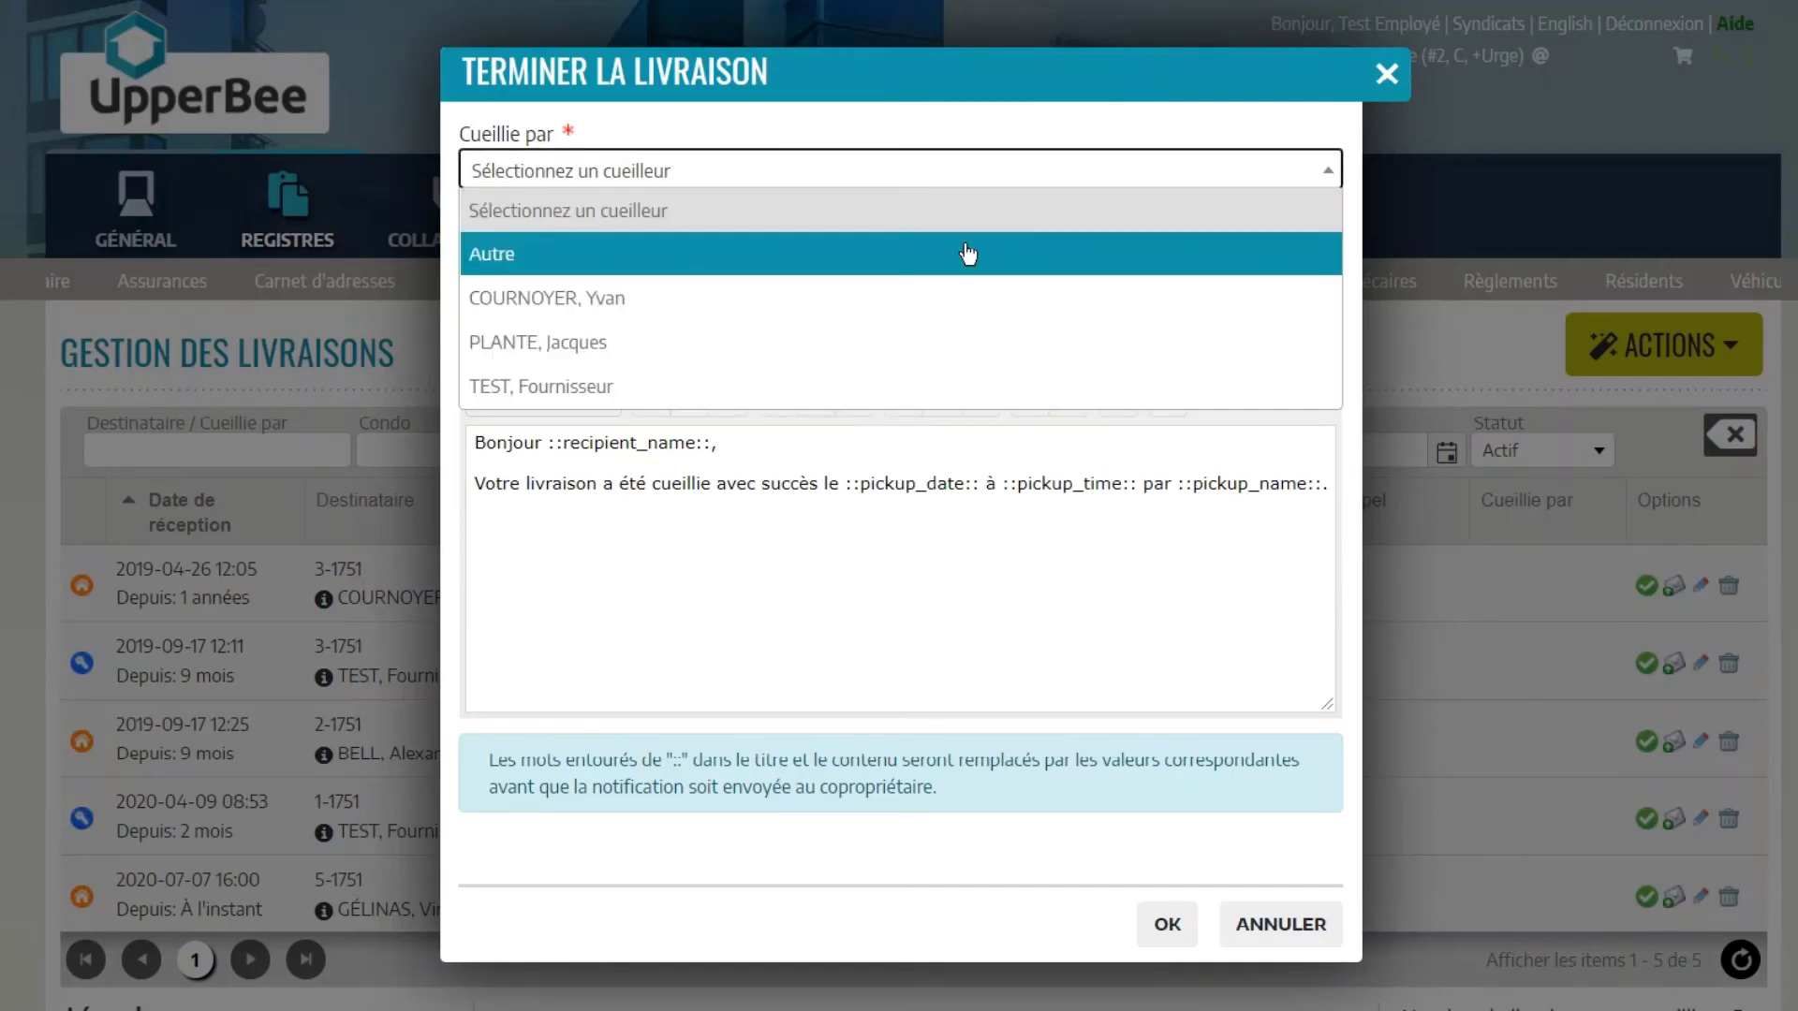
pyautogui.click(967, 253)
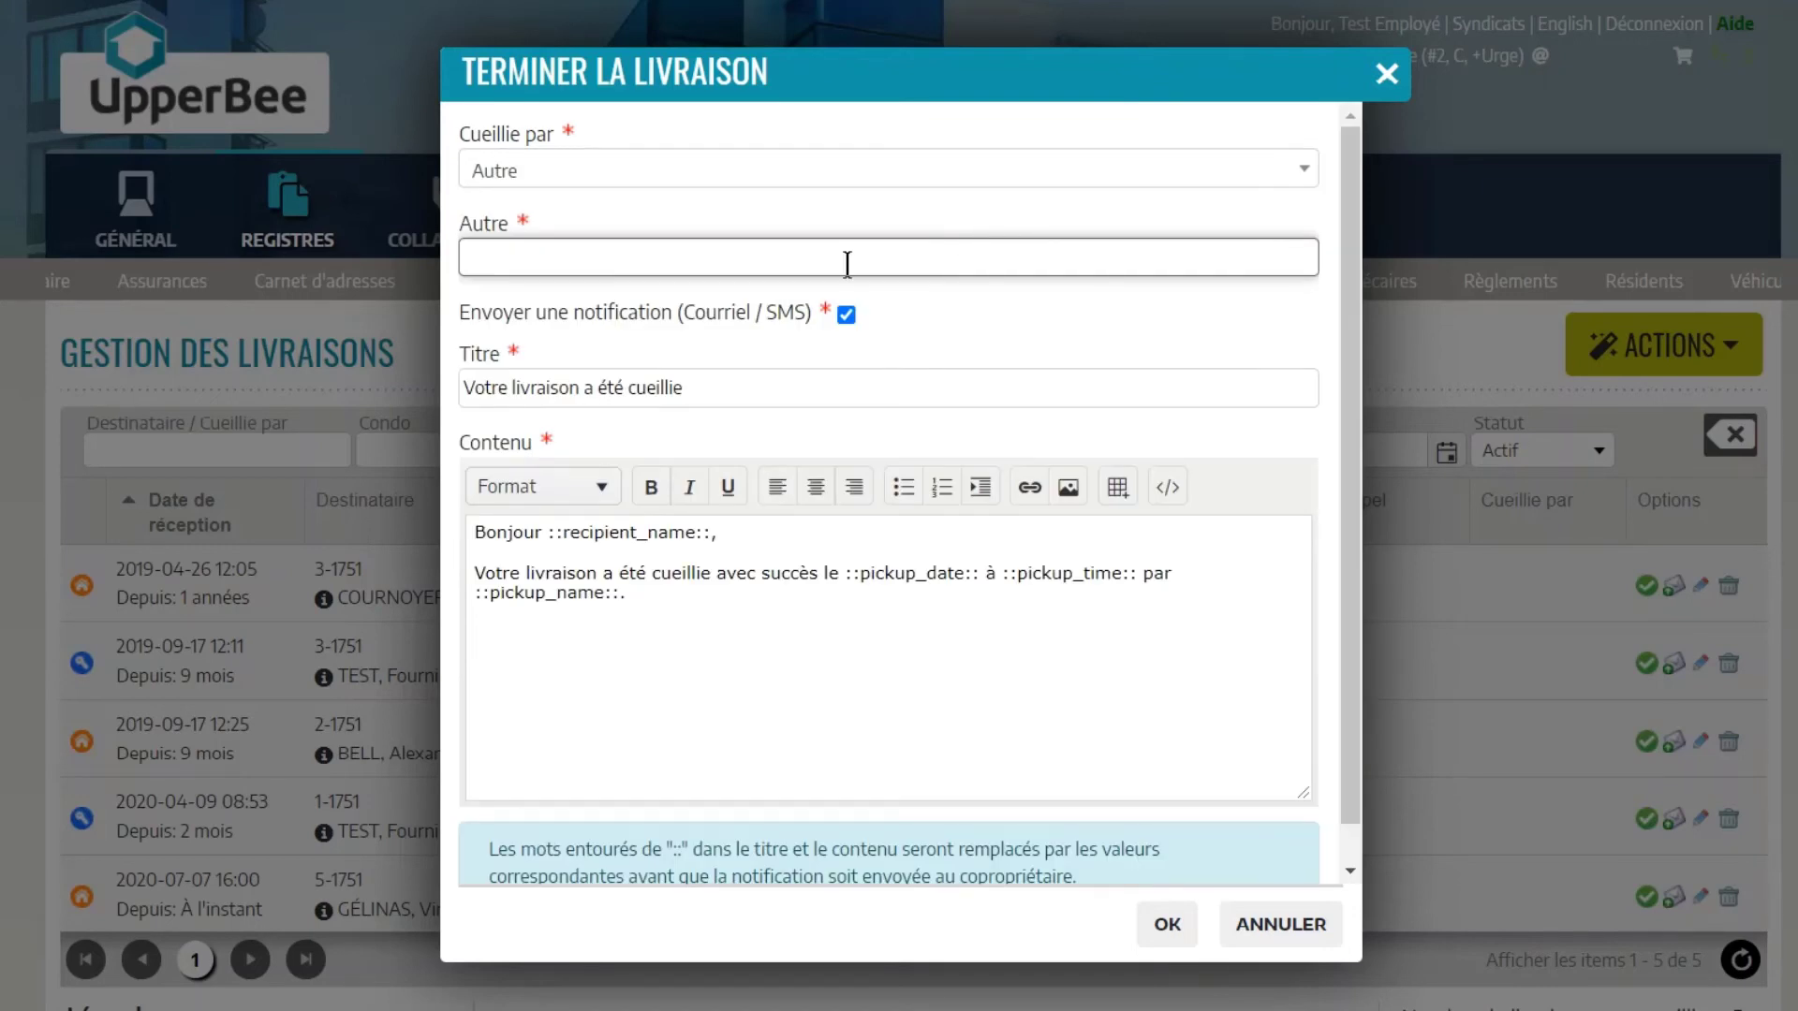
pyautogui.click(1165, 927)
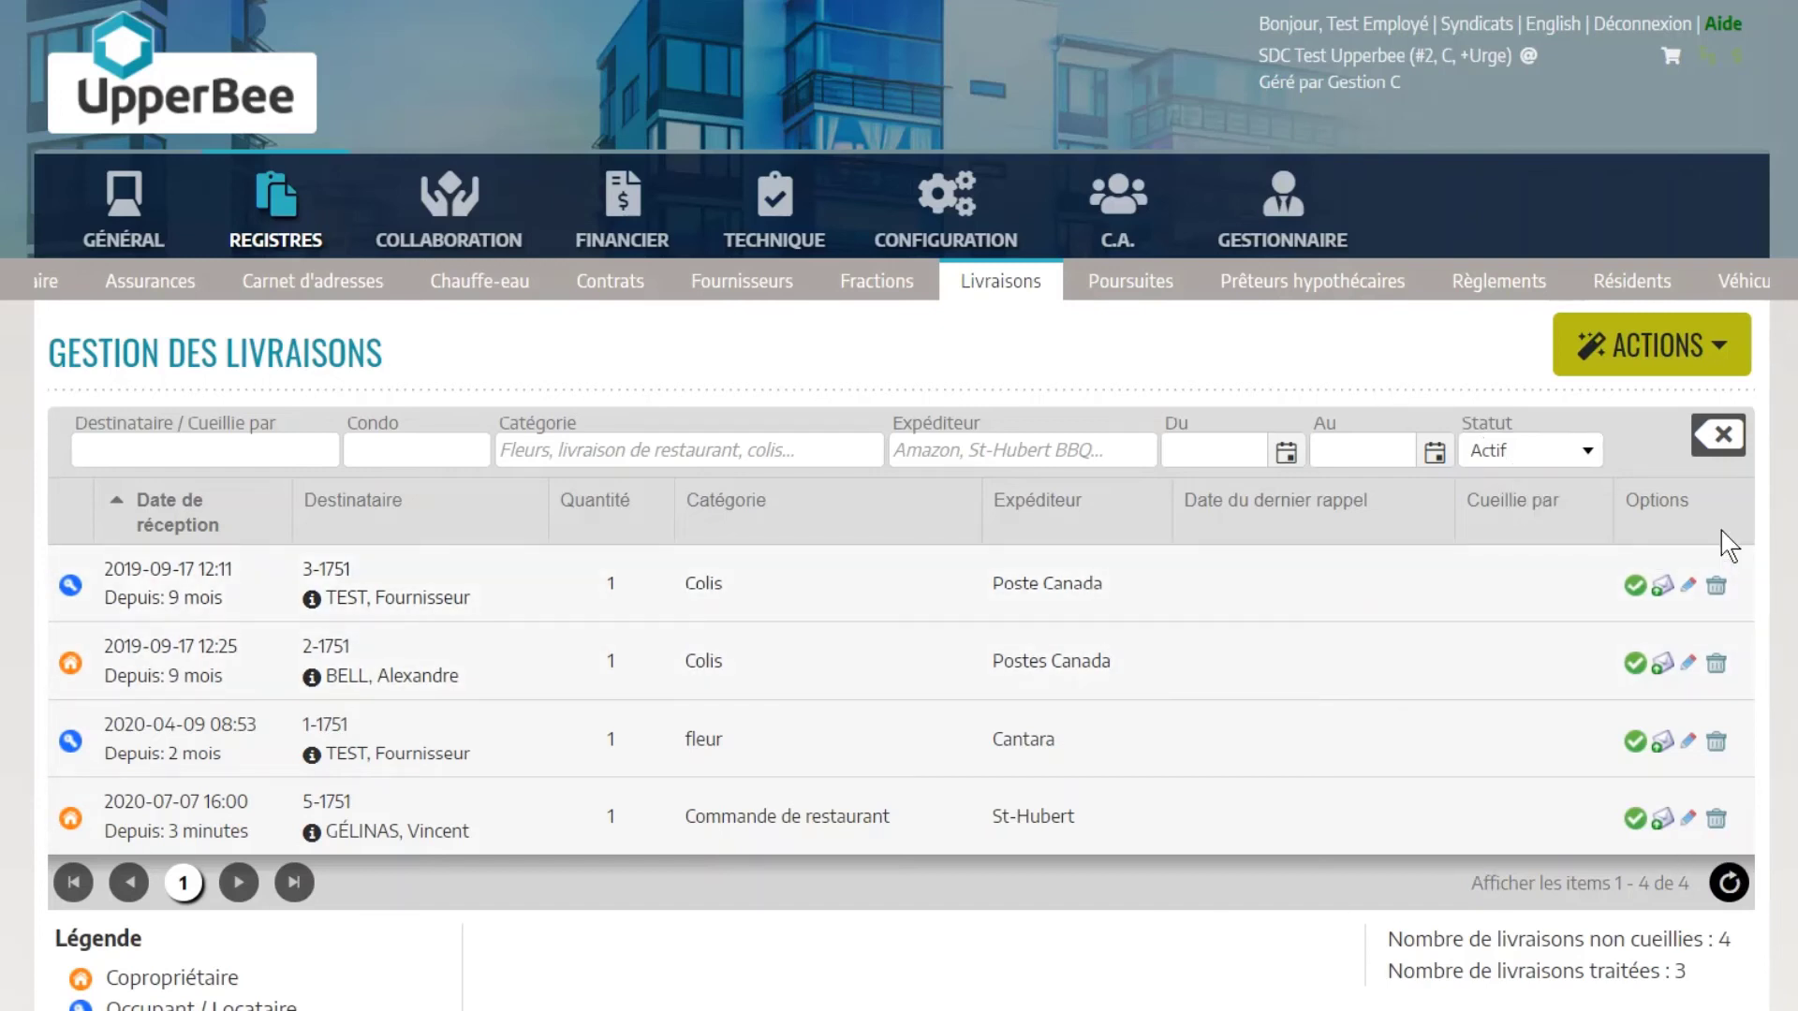
# - Filter the delivery list by the Archivé status, and switch the status filter to Tous
pyautogui.click(1517, 454)
pyautogui.click(1518, 578)
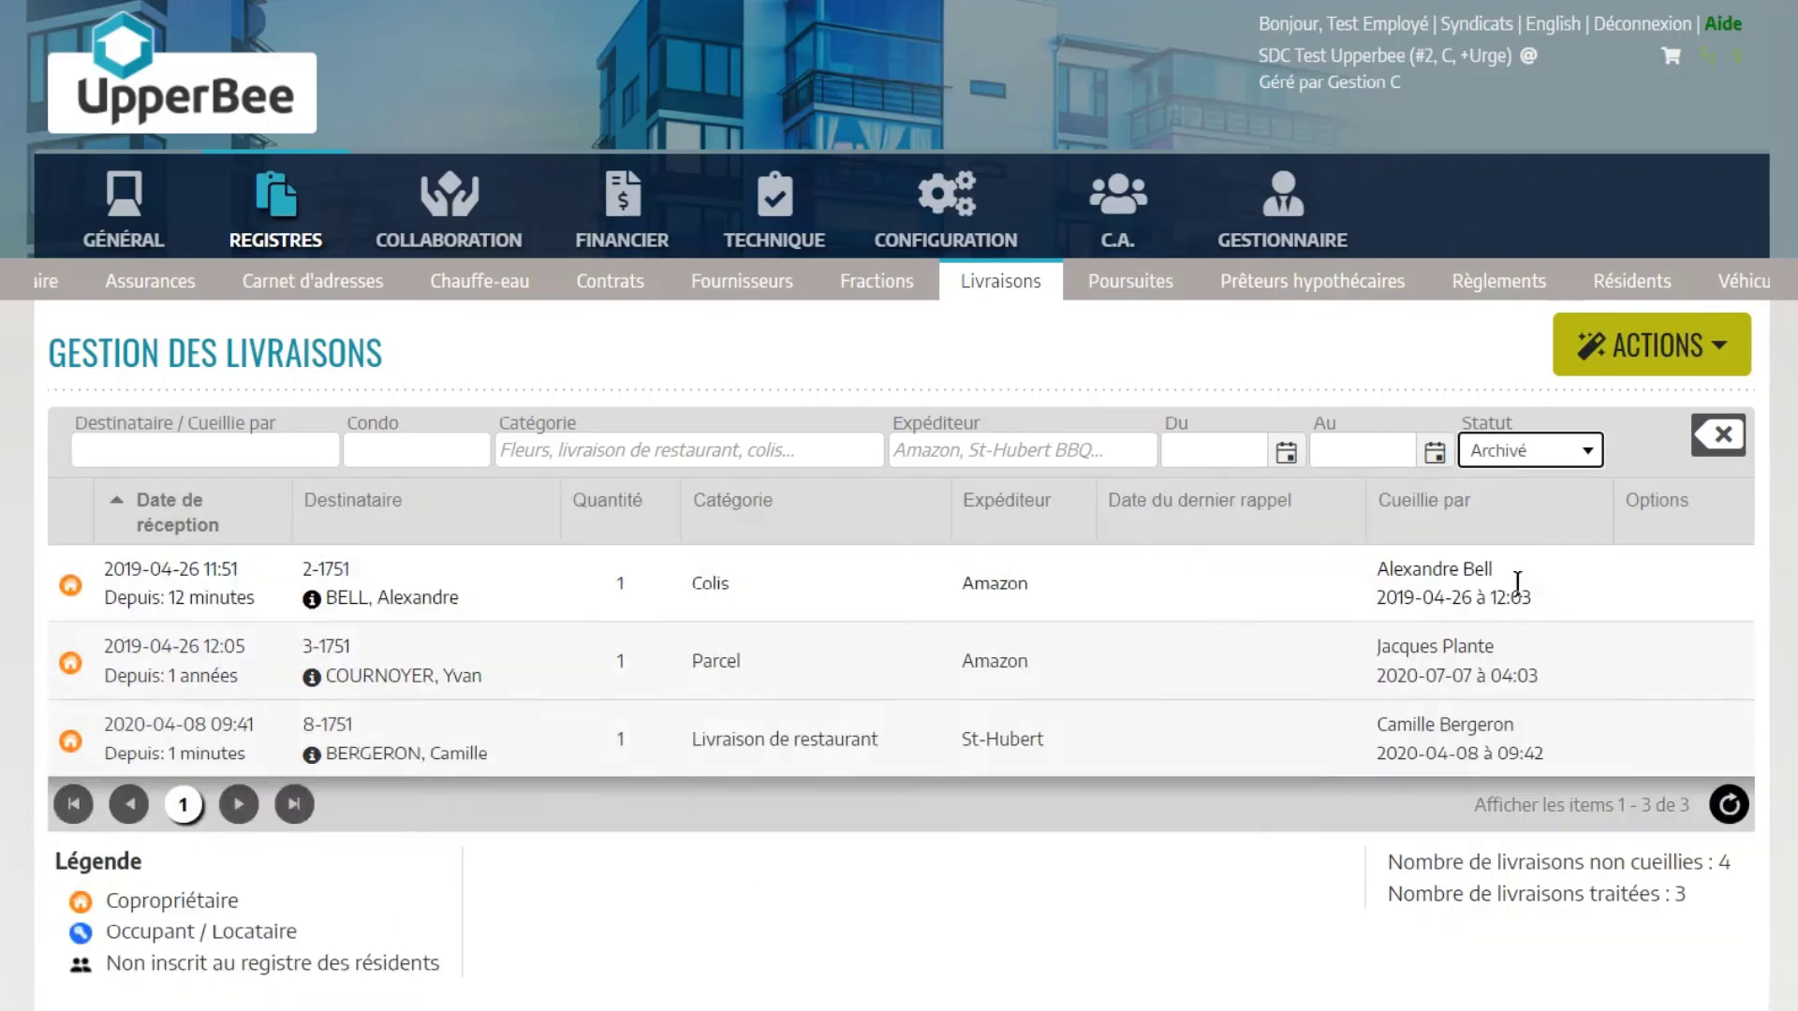
pyautogui.press('Down')
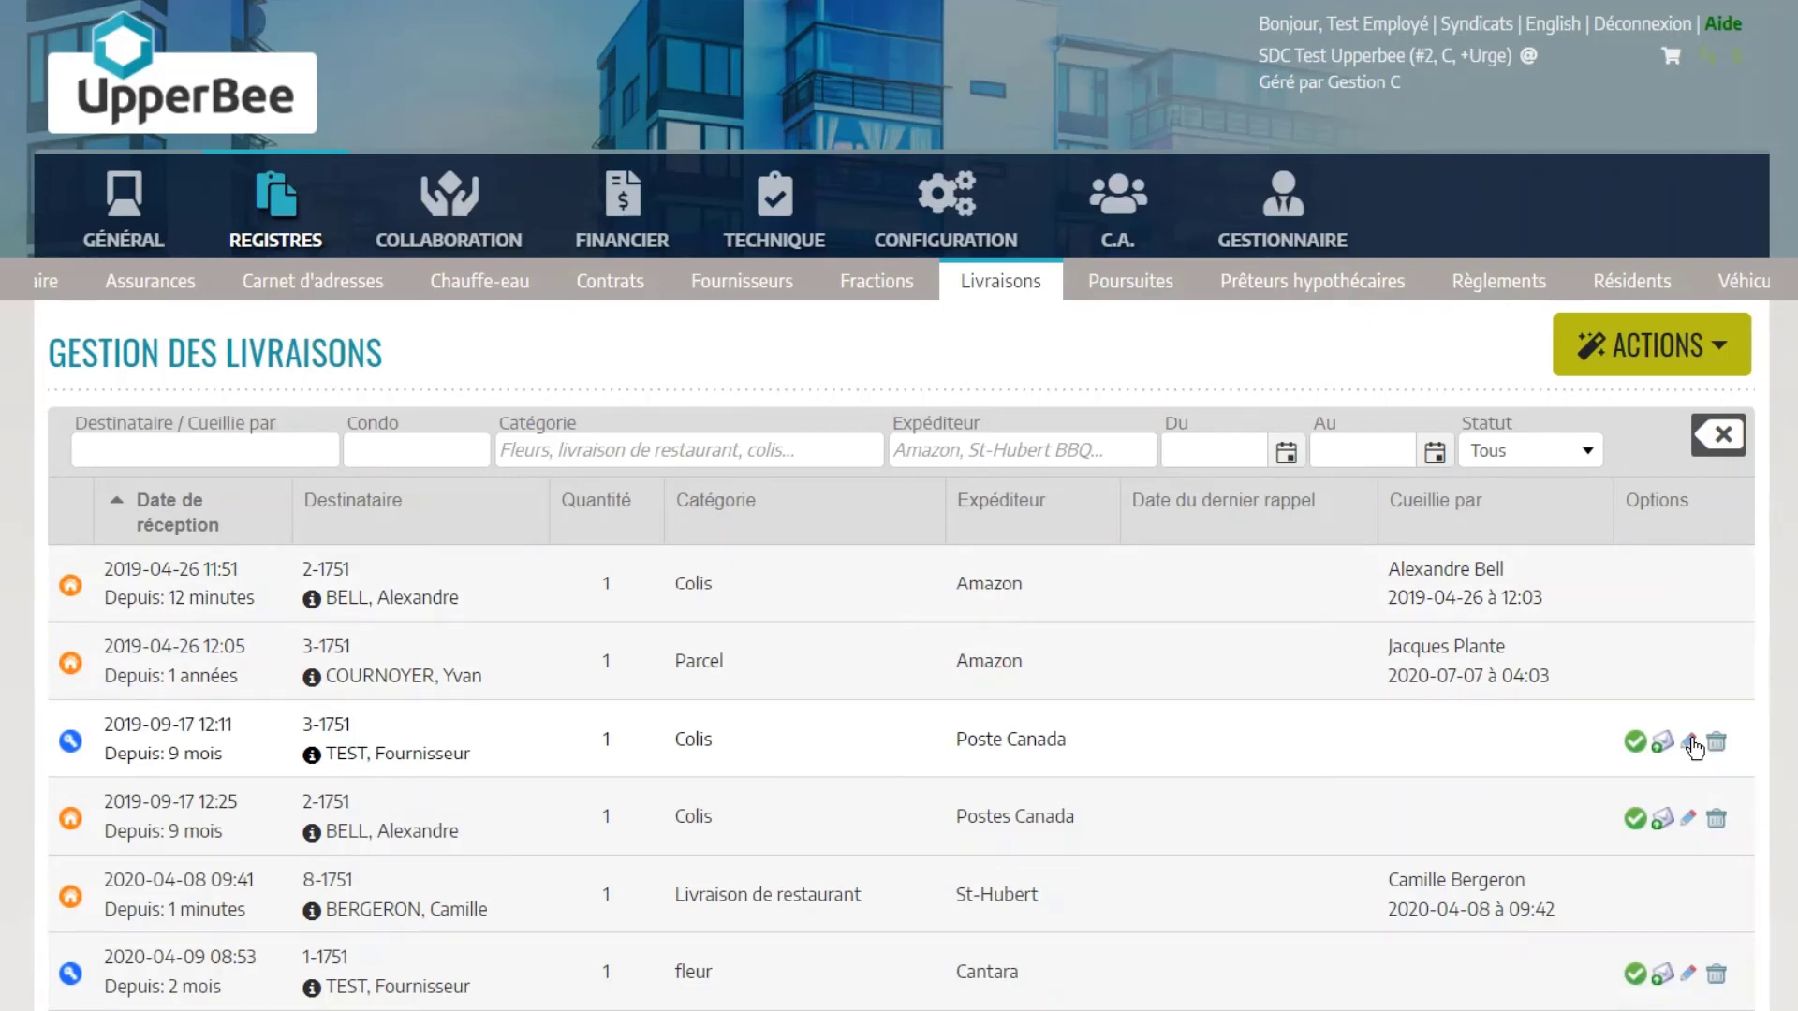
# - Edit condo 3-1751's Poste Canada delivery and replace its internal note with "Entreposé dans la salle des"
pyautogui.click(1690, 742)
pyautogui.click(955, 758)
pyautogui.hotkey('ctrl', 'a')
pyautogui.press('Delete')
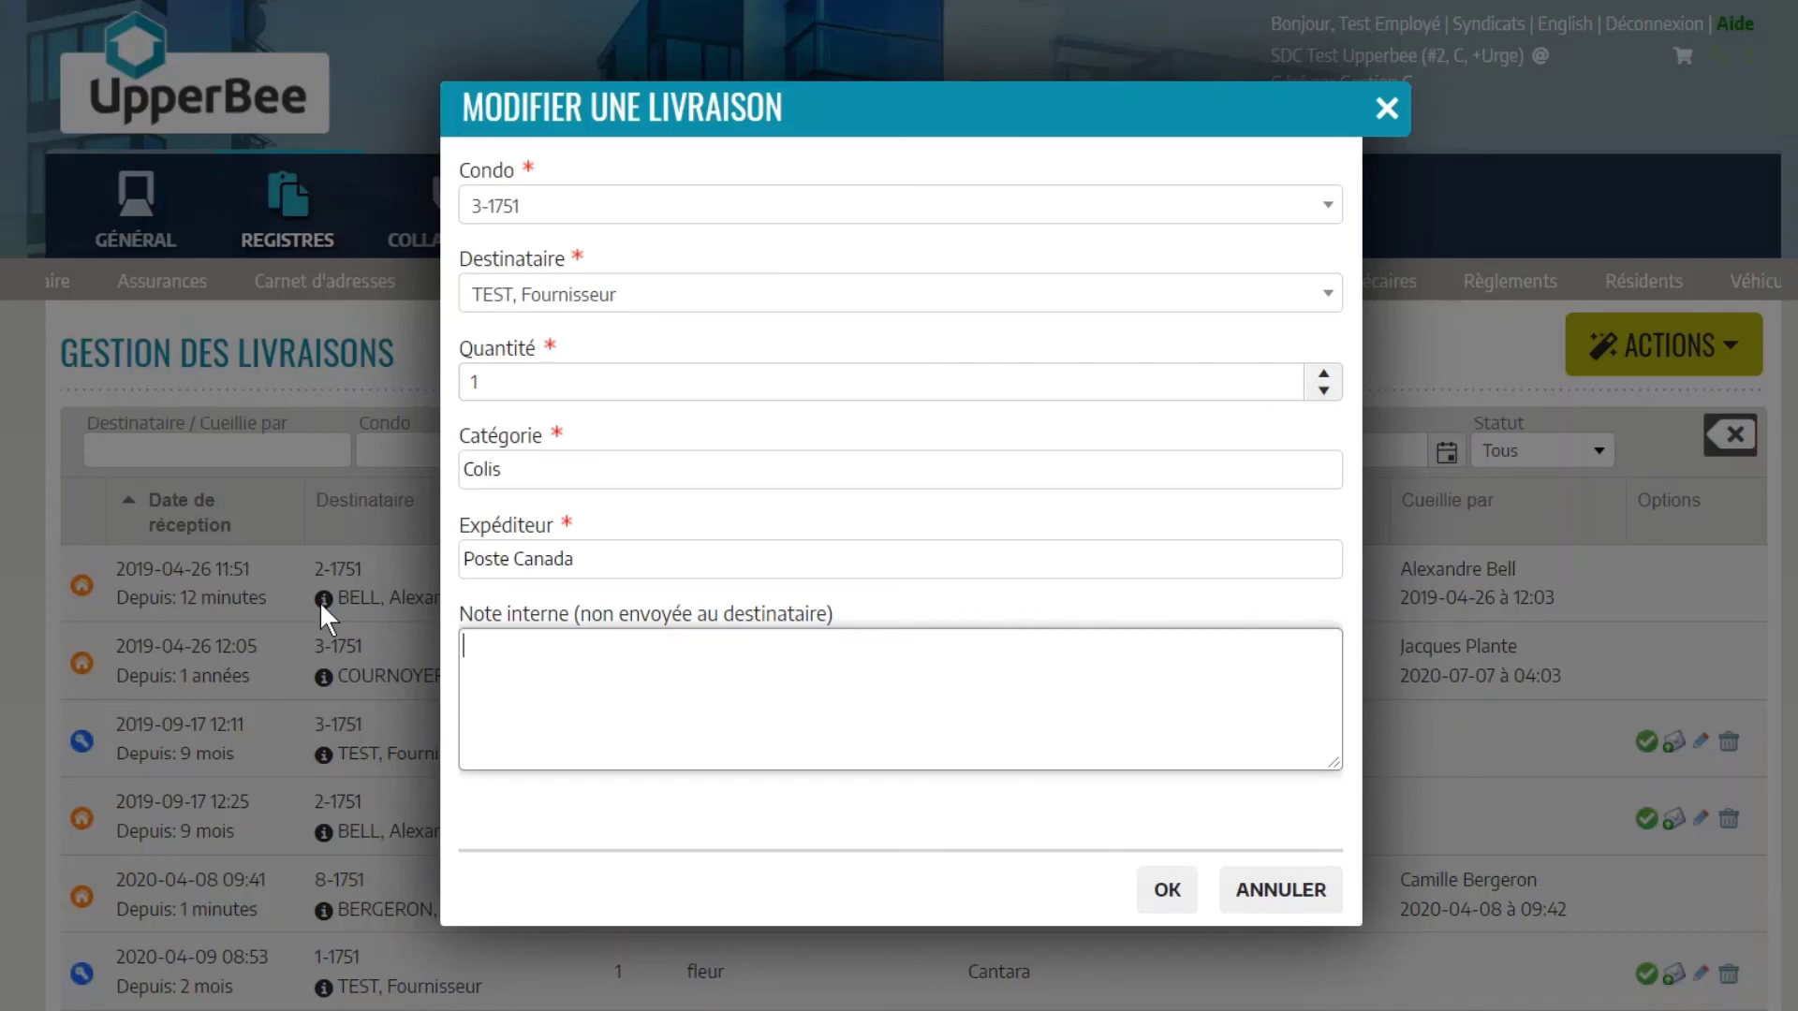
pyautogui.write('Entreposé dans la salle des')
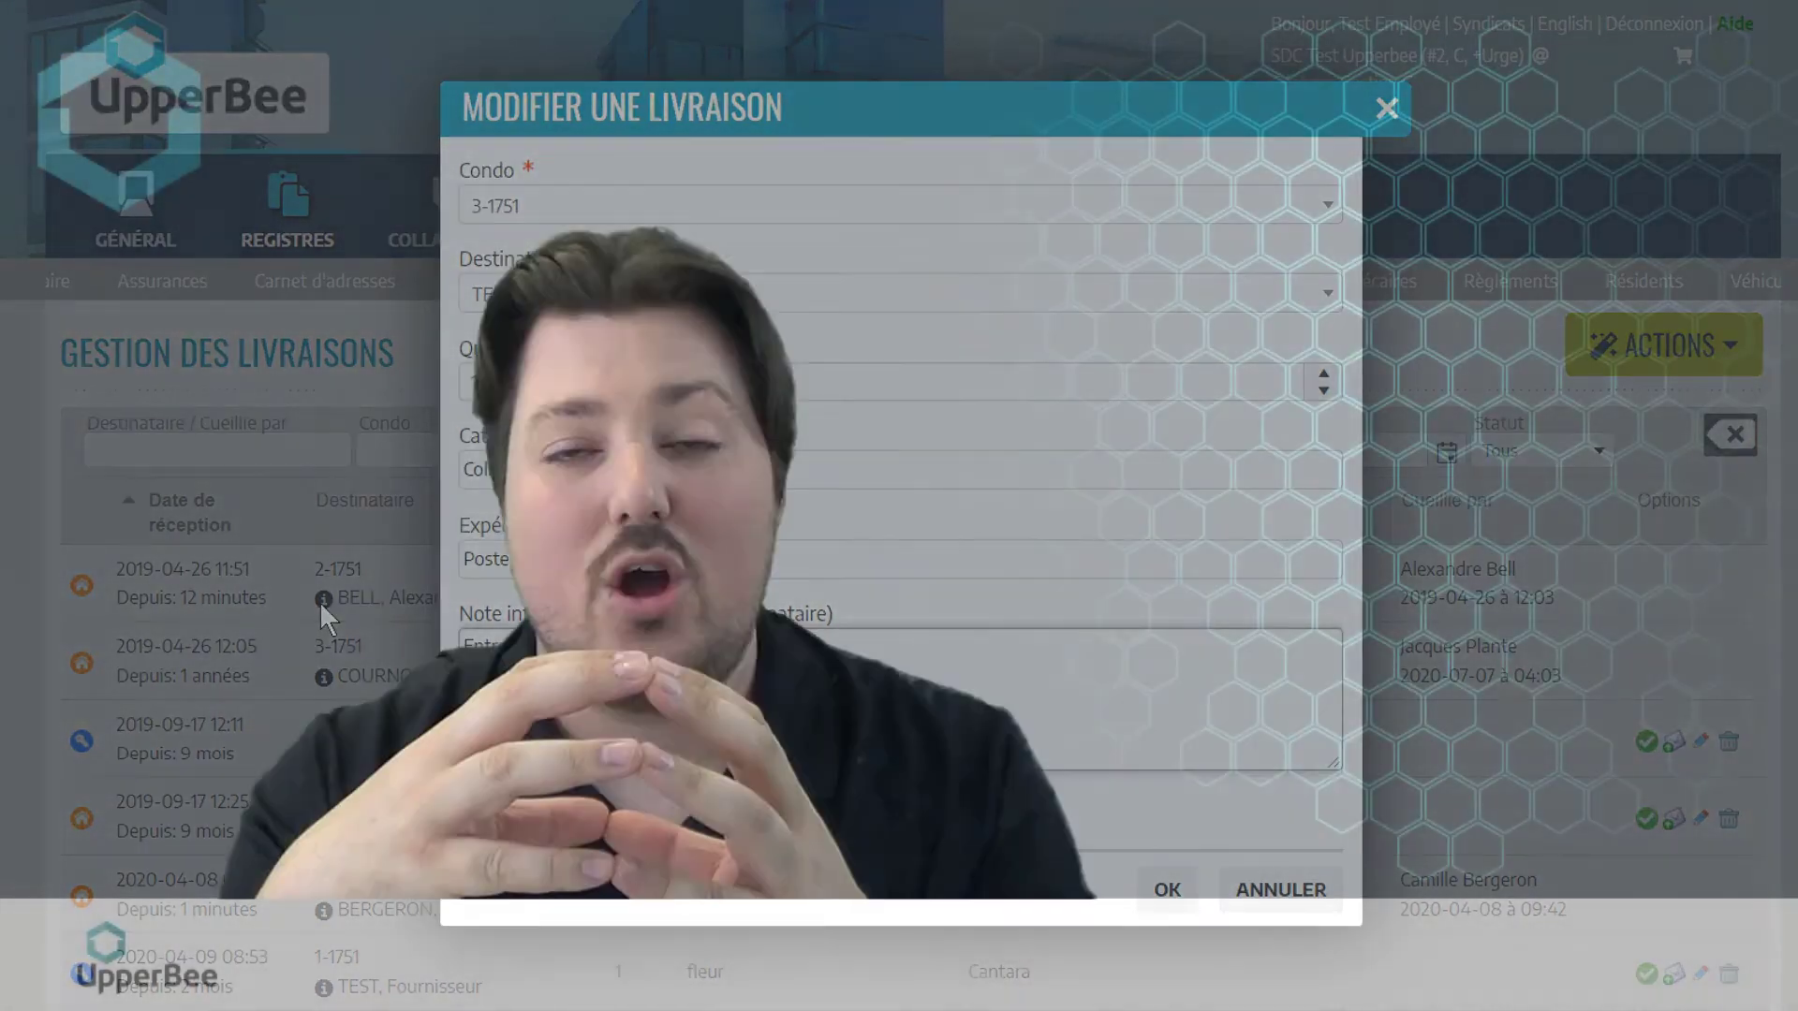